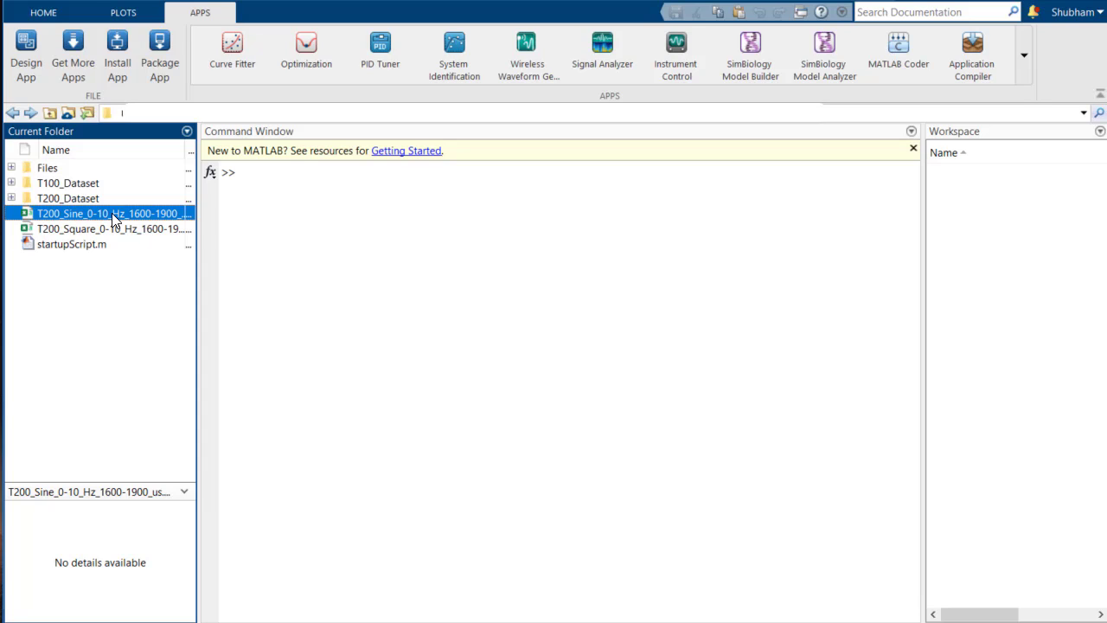
Step: Open the sine thruster CSV in the Import Tool and rename its data columns to input_sine and force_sine
{"action": "double_click", "coordinate": [112, 213]}
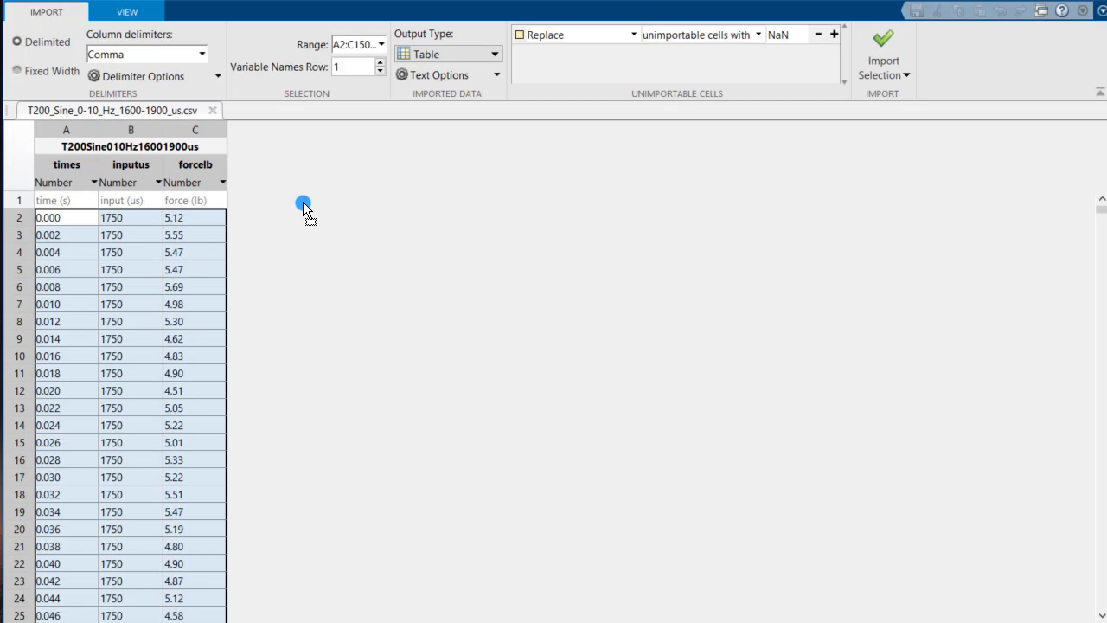
{"action": "double_click", "coordinate": [127, 165]}
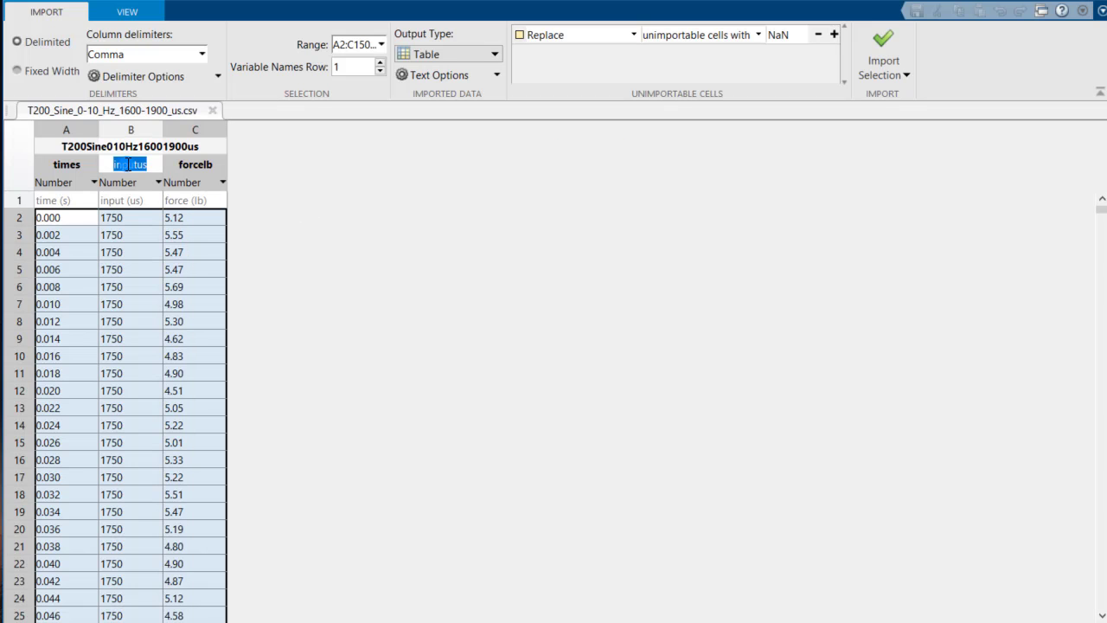
{"action": "key", "text": "BackSpace"}
{"action": "type", "text": "input_sine"}
{"action": "left_click", "coordinate": [190, 167]}
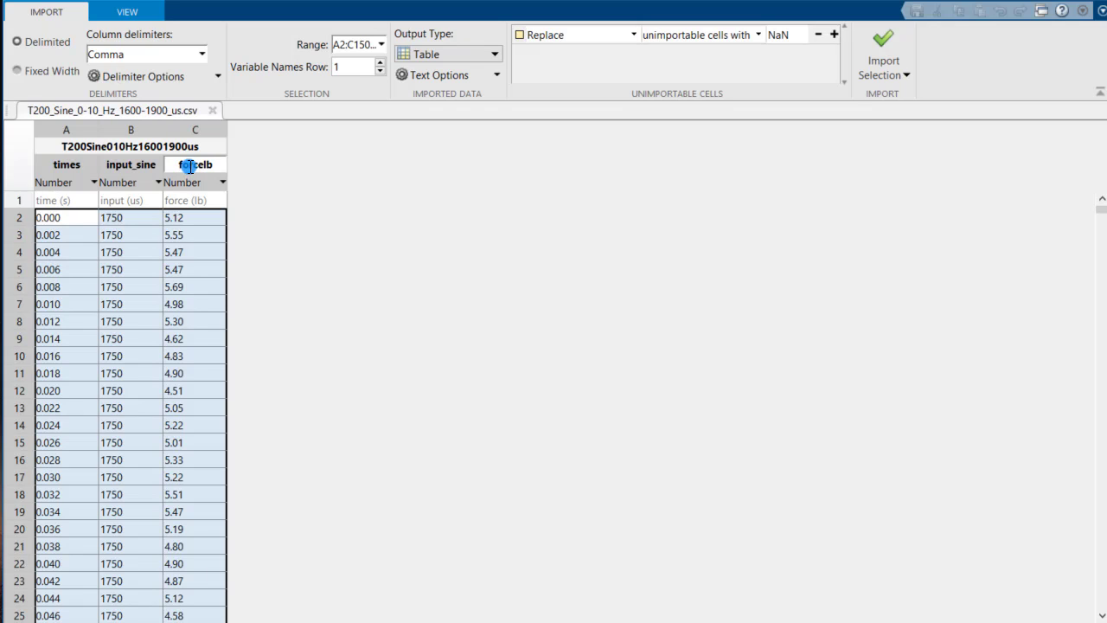
{"action": "double_click", "coordinate": [190, 166]}
{"action": "key", "text": "BackSpace"}
{"action": "type", "text": "force_s"}
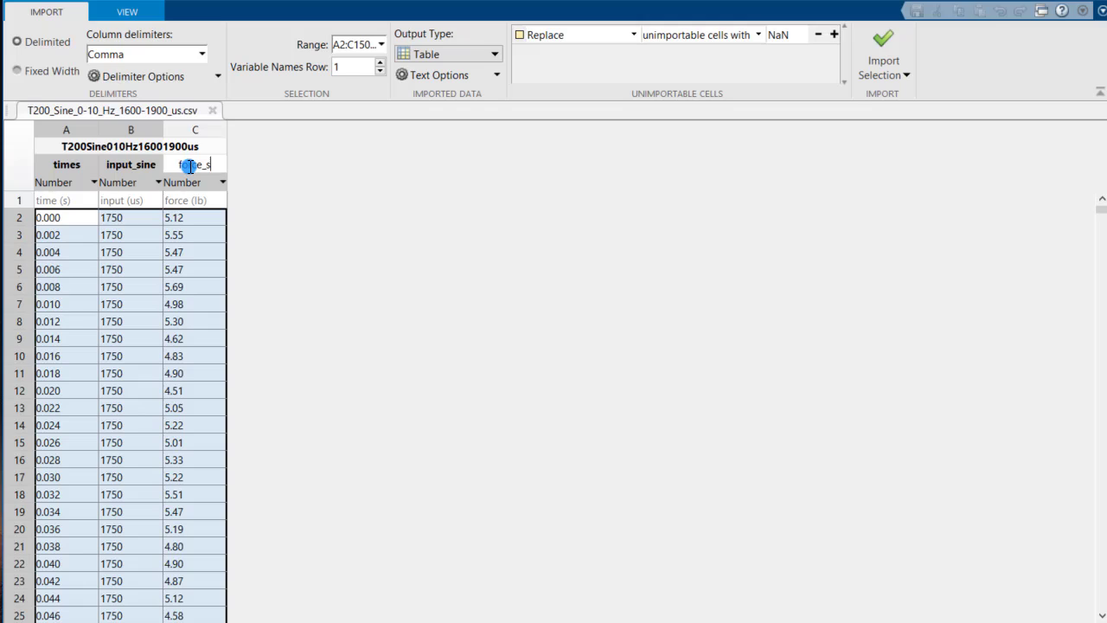
{"action": "type", "text": "ine"}
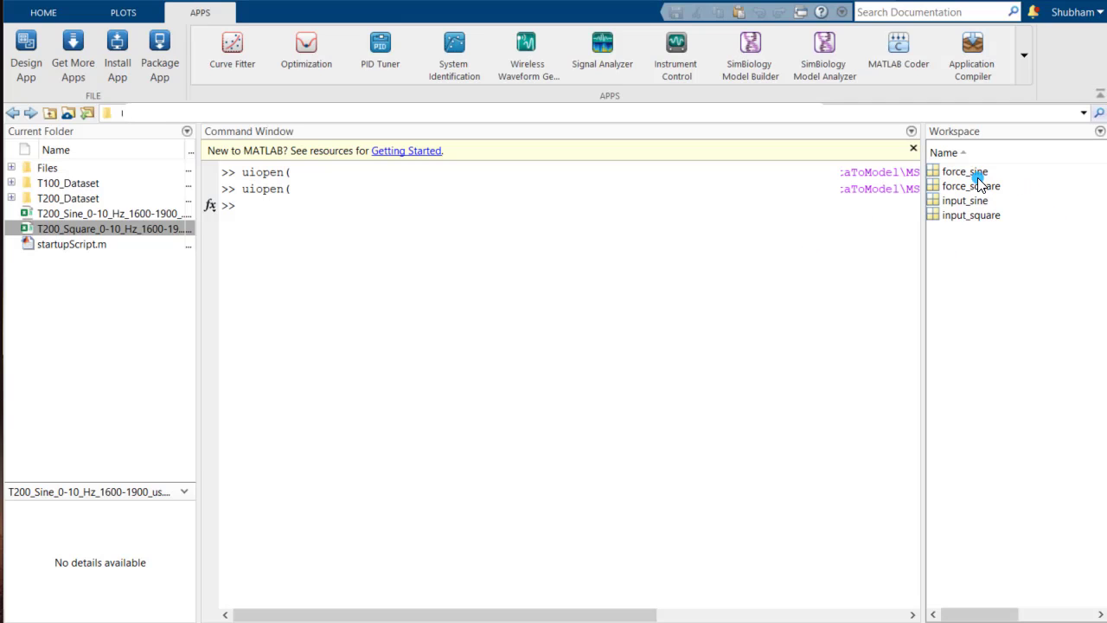
Step: With input_square and force_square now in the workspace, launch the System Identification app from the Apps gallery
{"action": "left_click", "coordinate": [973, 186]}
{"action": "left_click", "coordinate": [960, 216]}
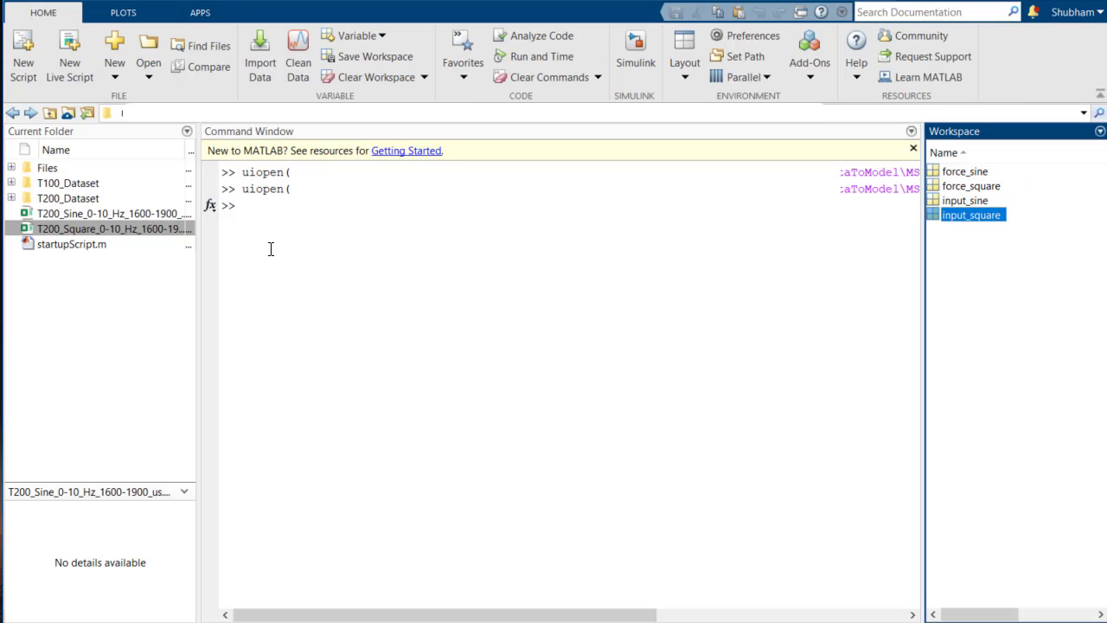
{"action": "left_click", "coordinate": [200, 12]}
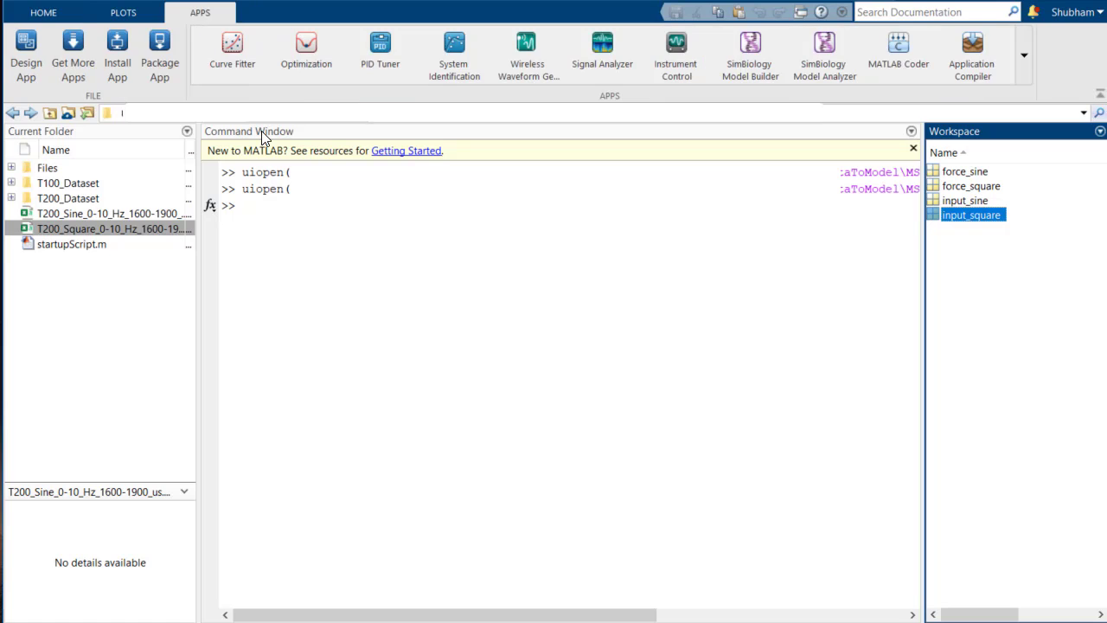
{"action": "left_click", "coordinate": [464, 54]}
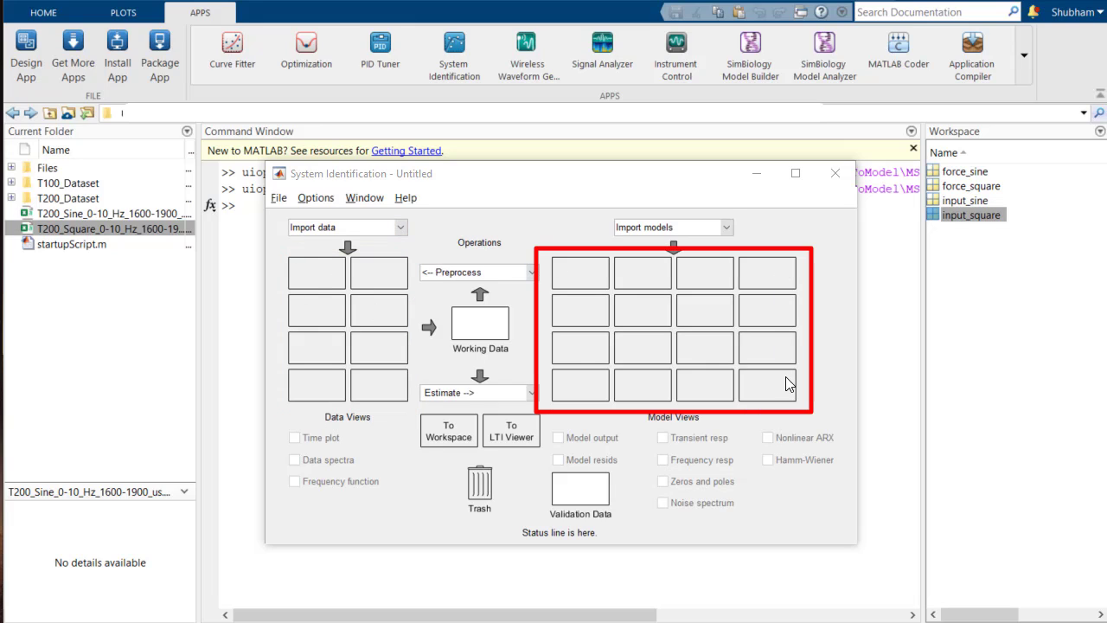
Step: Look over the Preprocess and Estimate dropdown lists without choosing anything
{"action": "left_click", "coordinate": [527, 275]}
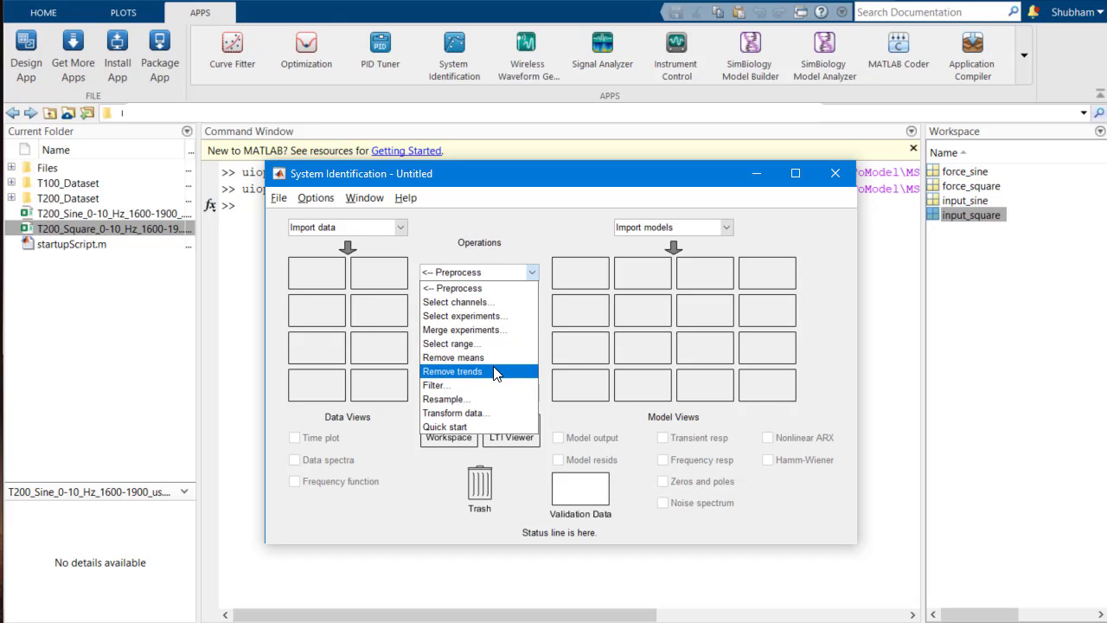
{"action": "left_click", "coordinate": [507, 392]}
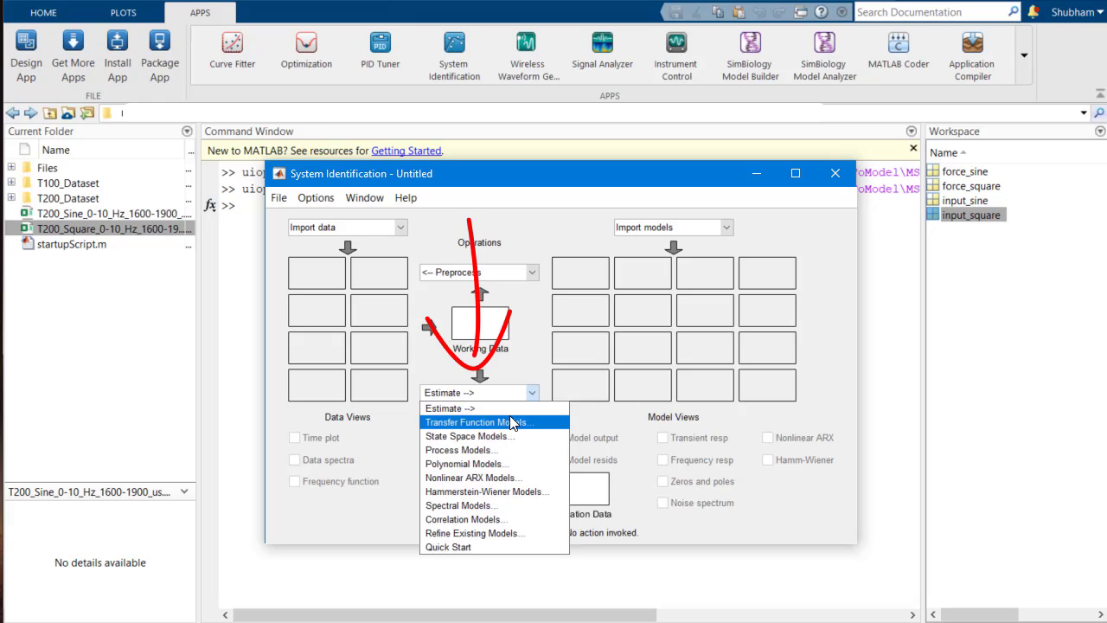
{"action": "left_click", "coordinate": [583, 406]}
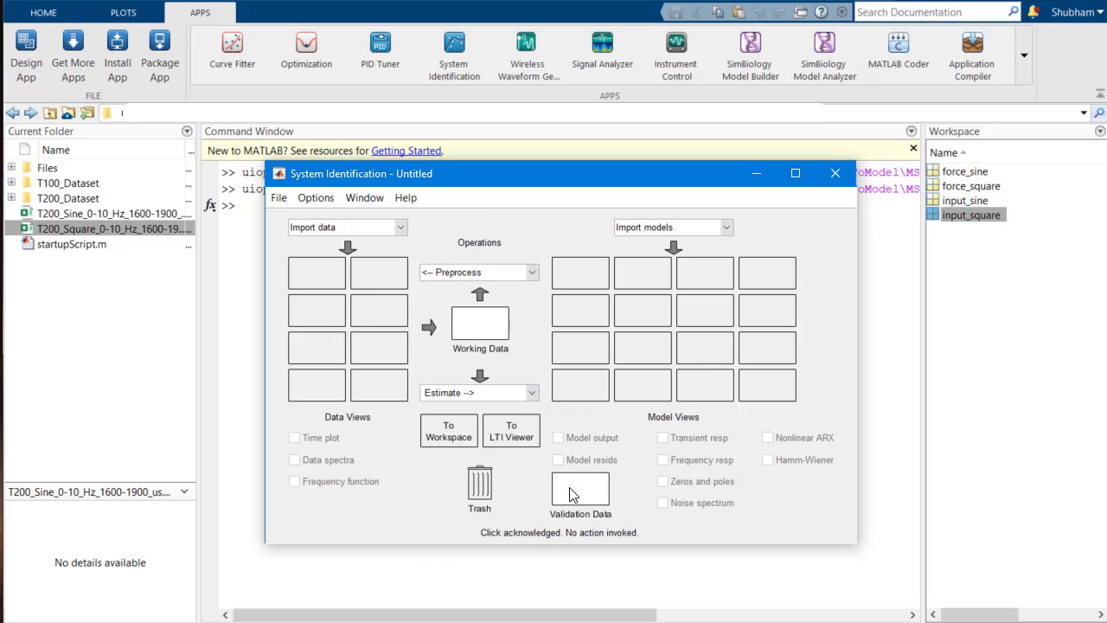
Step: Import input_sine/force_sine as time-domain dataset 'sine' with start time 0 and sample time 0.002
{"action": "left_click", "coordinate": [401, 227]}
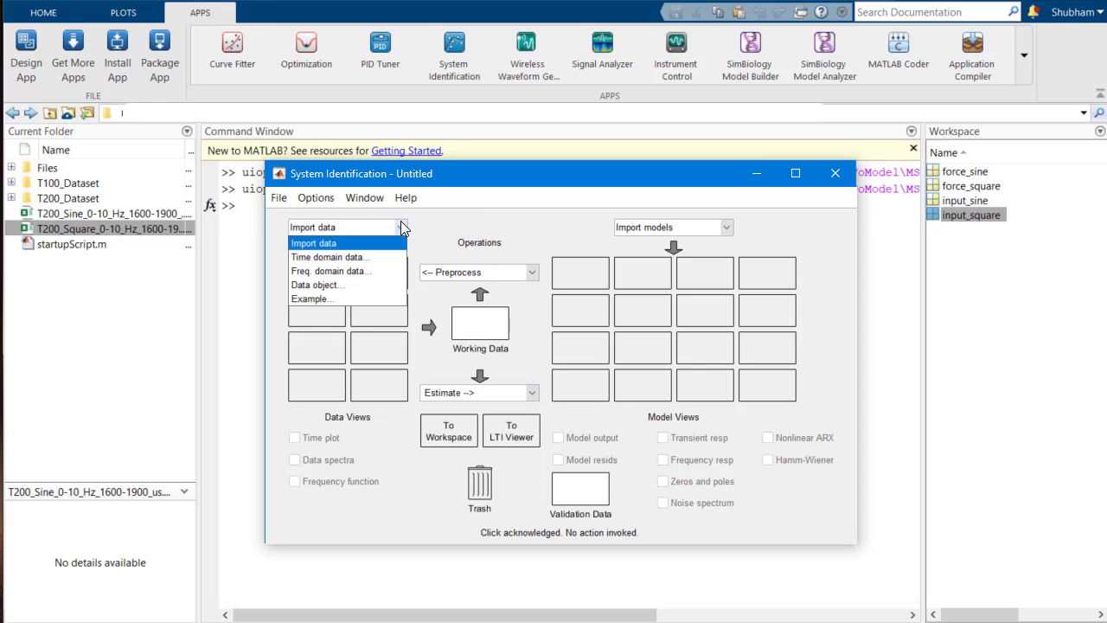
{"action": "left_click", "coordinate": [372, 257]}
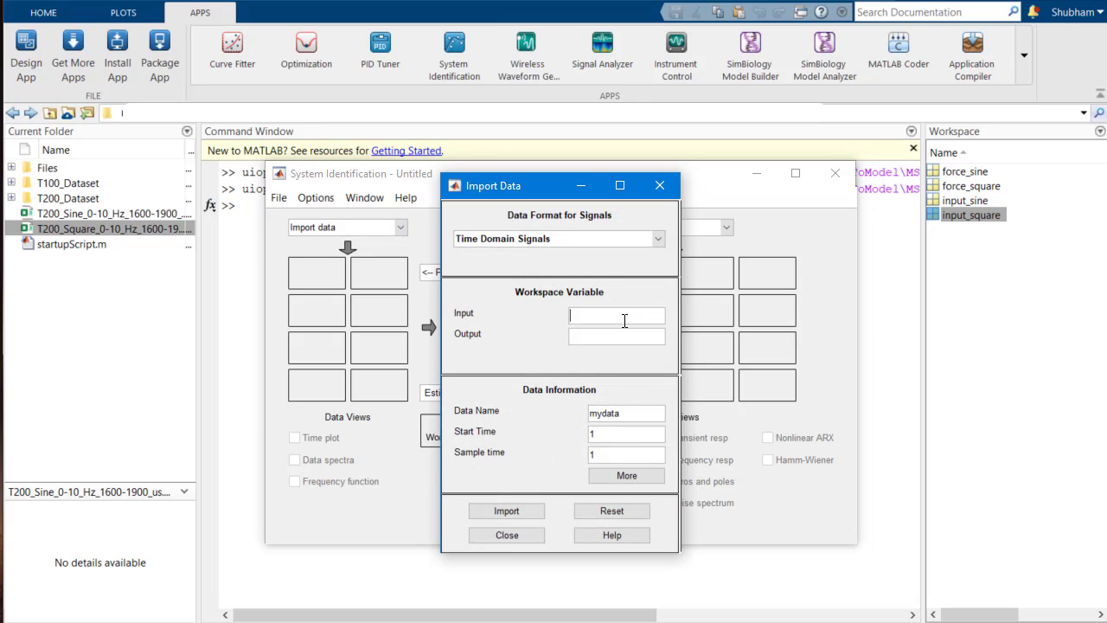
{"action": "type", "text": "input_sine"}
{"action": "key", "text": "Tab"}
{"action": "type", "text": "force_sine"}
{"action": "double_click", "coordinate": [623, 414]}
{"action": "type", "text": "sine"}
{"action": "key", "text": "Tab"}
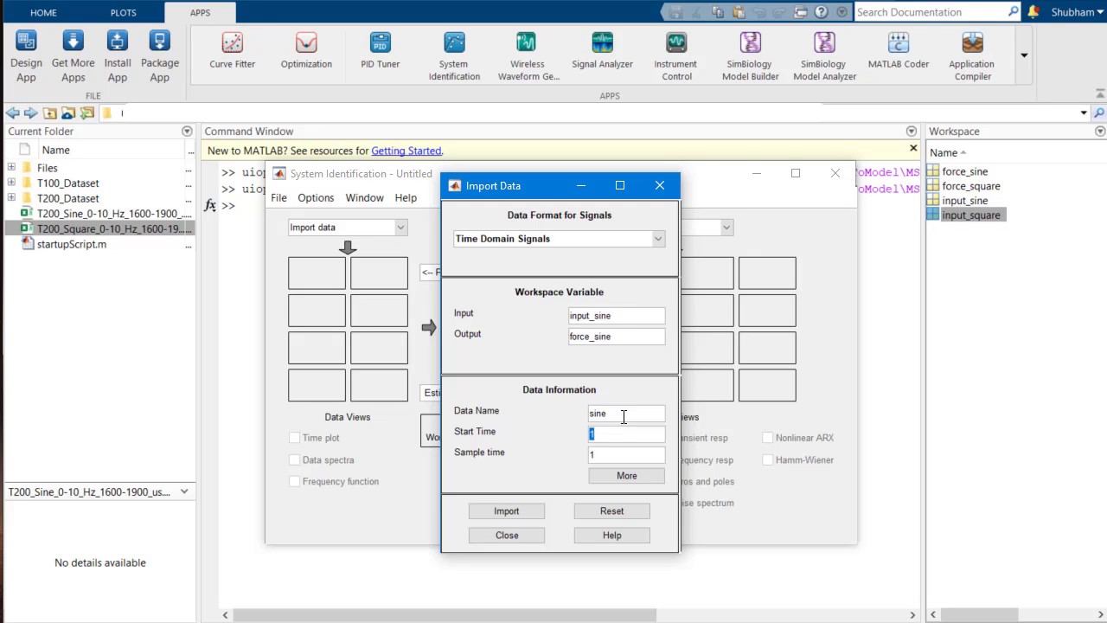
{"action": "type", "text": "0"}
{"action": "key", "text": "Tab"}
{"action": "type", "text": "0.002"}
{"action": "left_click", "coordinate": [505, 512]}
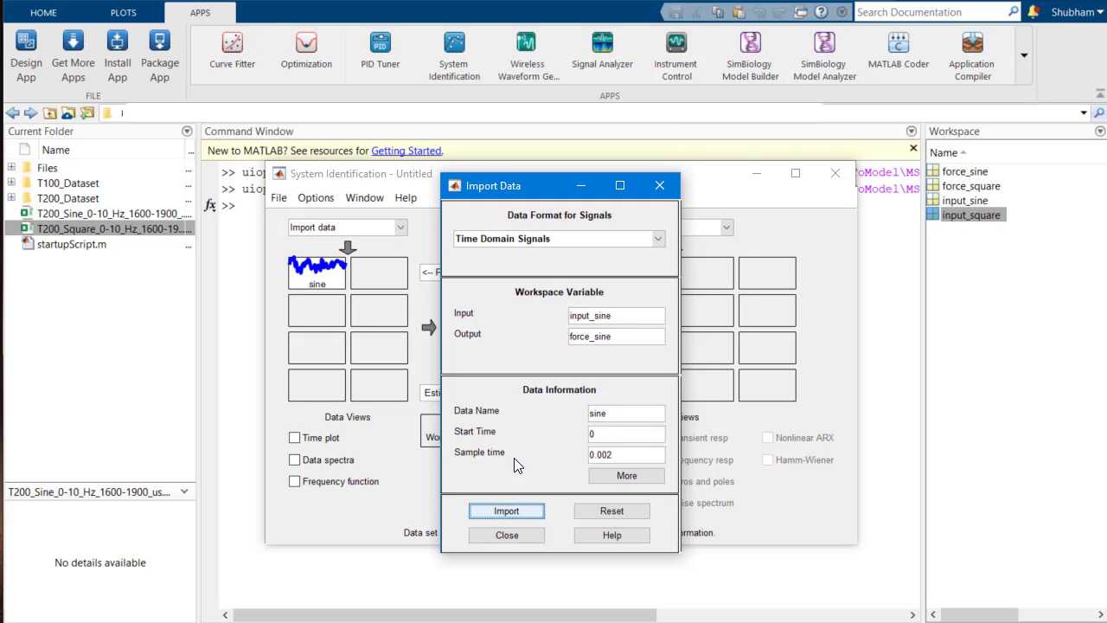
Step: Import input_square/force_square as time-domain dataset 'square' with the same timing
{"action": "double_click", "coordinate": [621, 315]}
{"action": "type", "text": "input_square"}
{"action": "key", "text": "Tab"}
{"action": "type", "text": "force_square"}
{"action": "double_click", "coordinate": [617, 414]}
{"action": "type", "text": "square"}
{"action": "left_click", "coordinate": [507, 511]}
{"action": "left_click", "coordinate": [660, 185]}
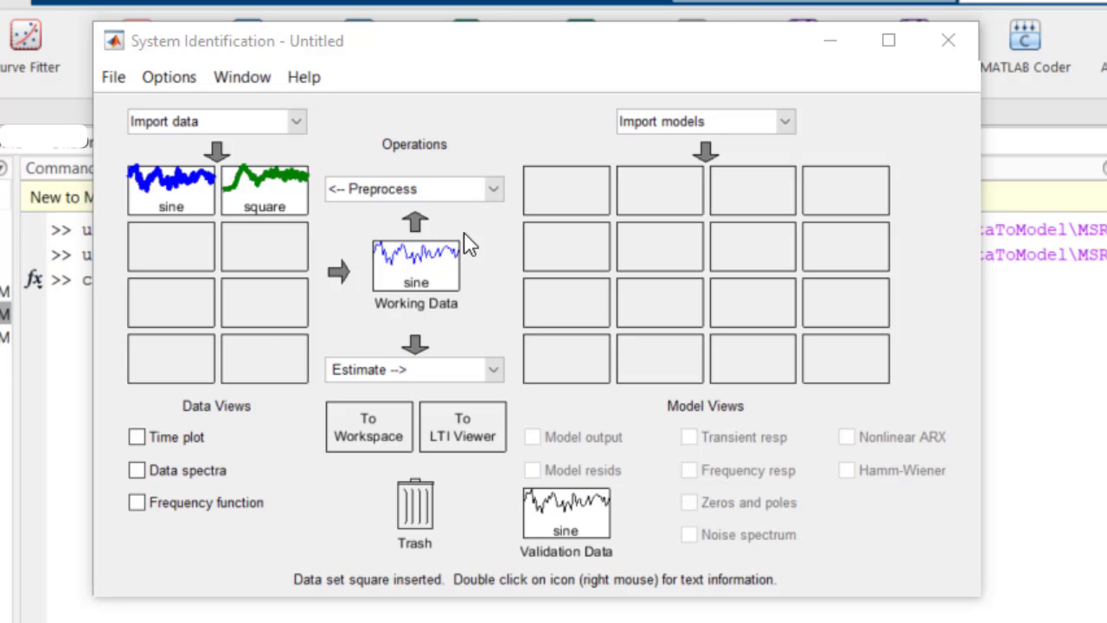
Step: Remove means to create sined and squared, assigning sined as validation and squared as working data
{"action": "left_click", "coordinate": [495, 192]}
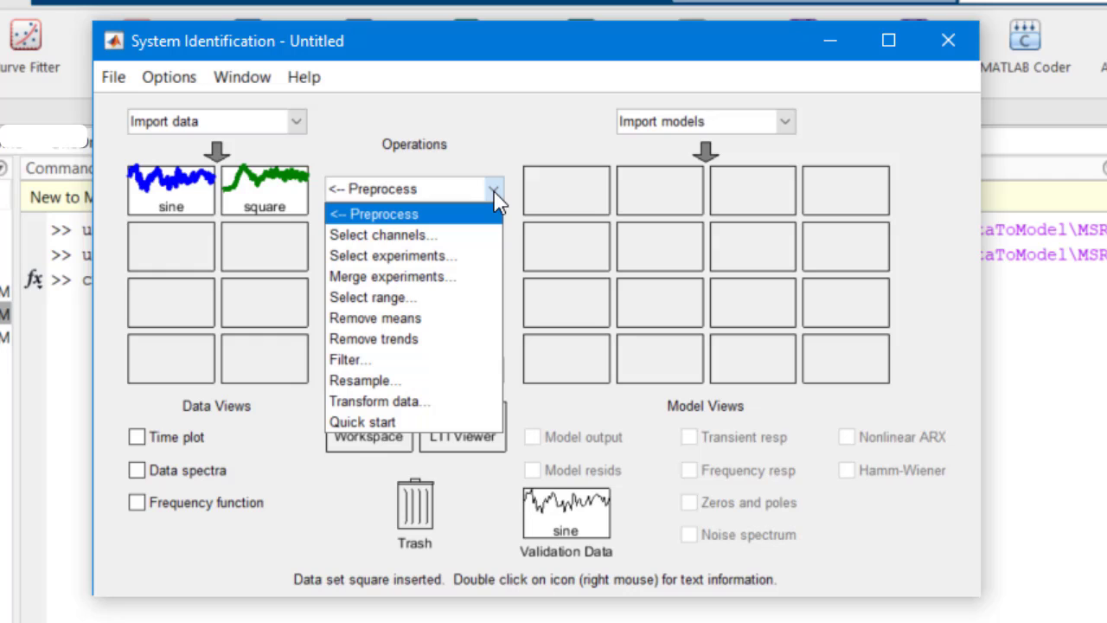
{"action": "left_click", "coordinate": [411, 323]}
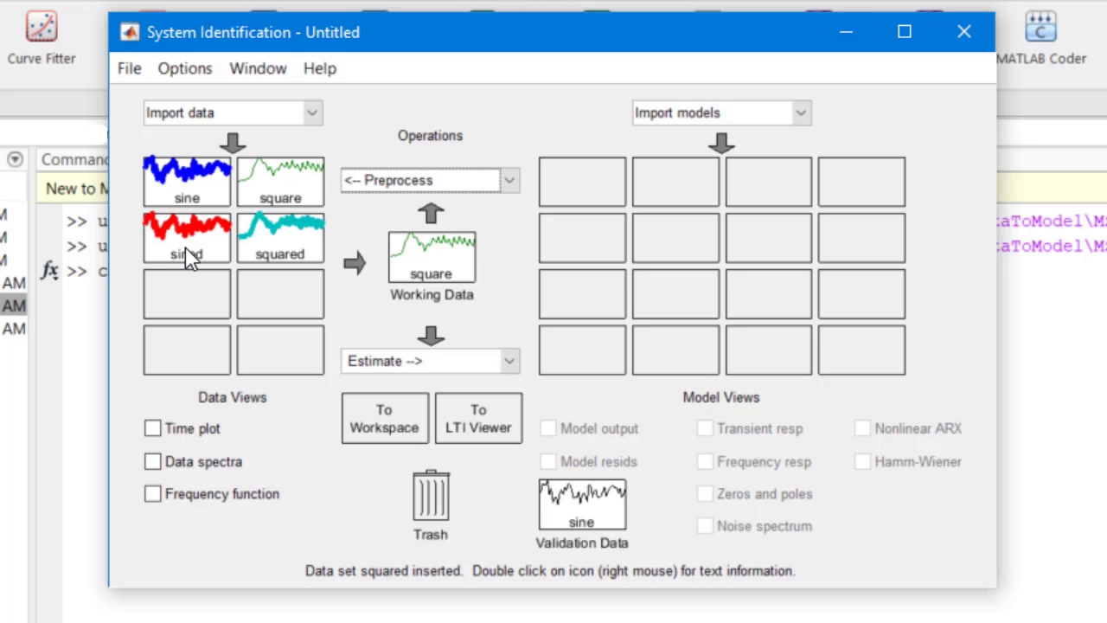
{"action": "left_click_drag", "start_coordinate": [190, 259], "coordinate": [582, 501]}
{"action": "left_click_drag", "start_coordinate": [279, 233], "coordinate": [431, 257]}
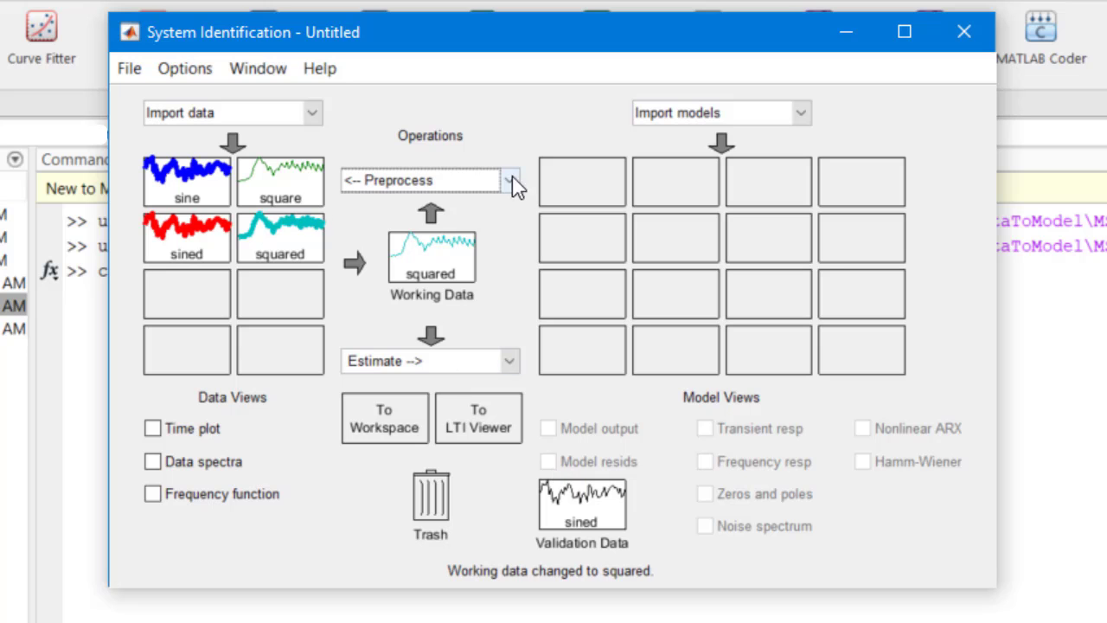
{"action": "left_click", "coordinate": [509, 361]}
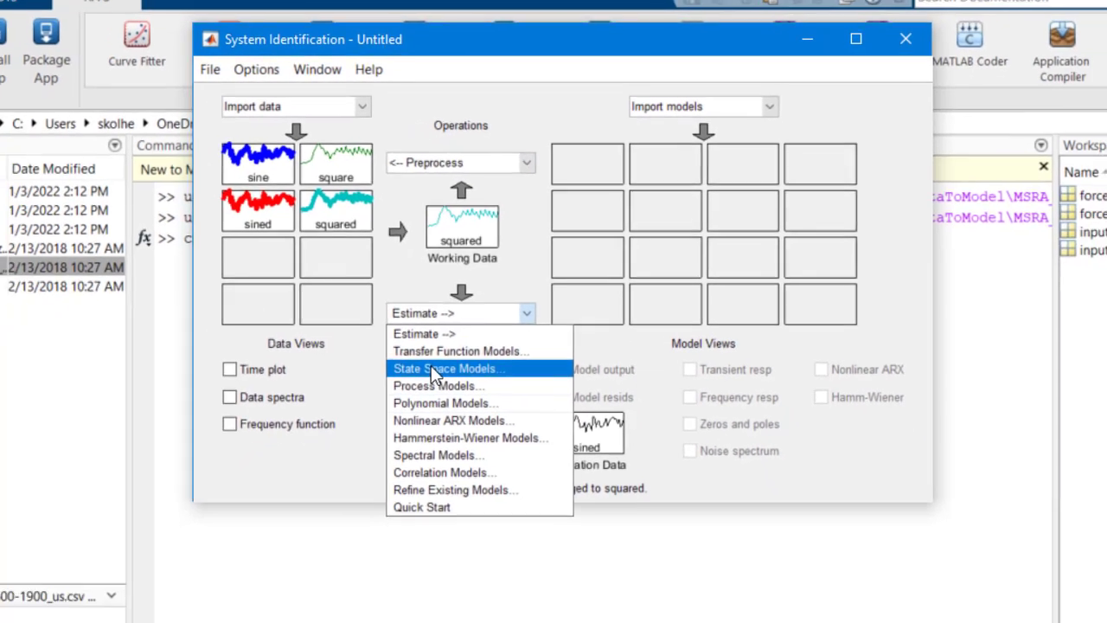
Step: Estimate state-space model ss1, with the best order (8) picked from the range 1:10
{"action": "left_click", "coordinate": [412, 427]}
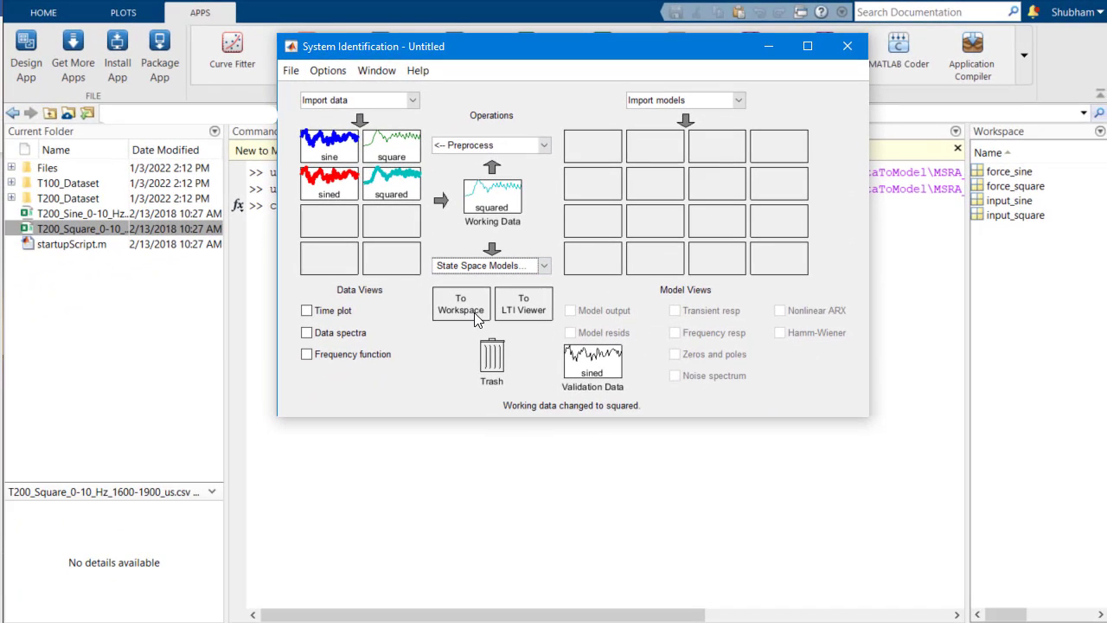
{"action": "left_click", "coordinate": [687, 176]}
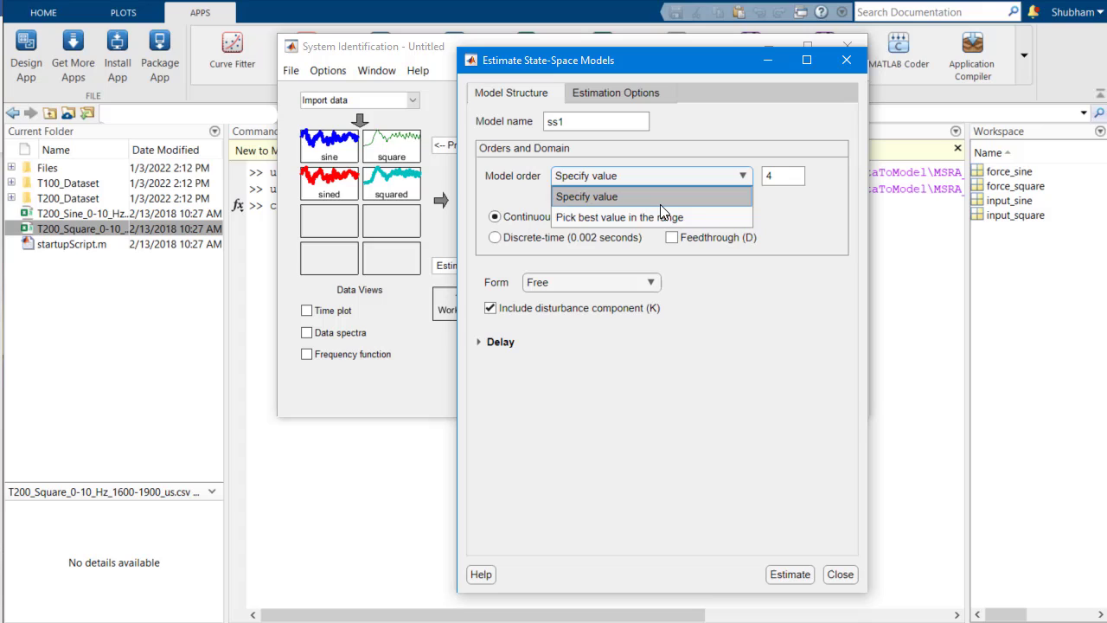
{"action": "left_click", "coordinate": [642, 216]}
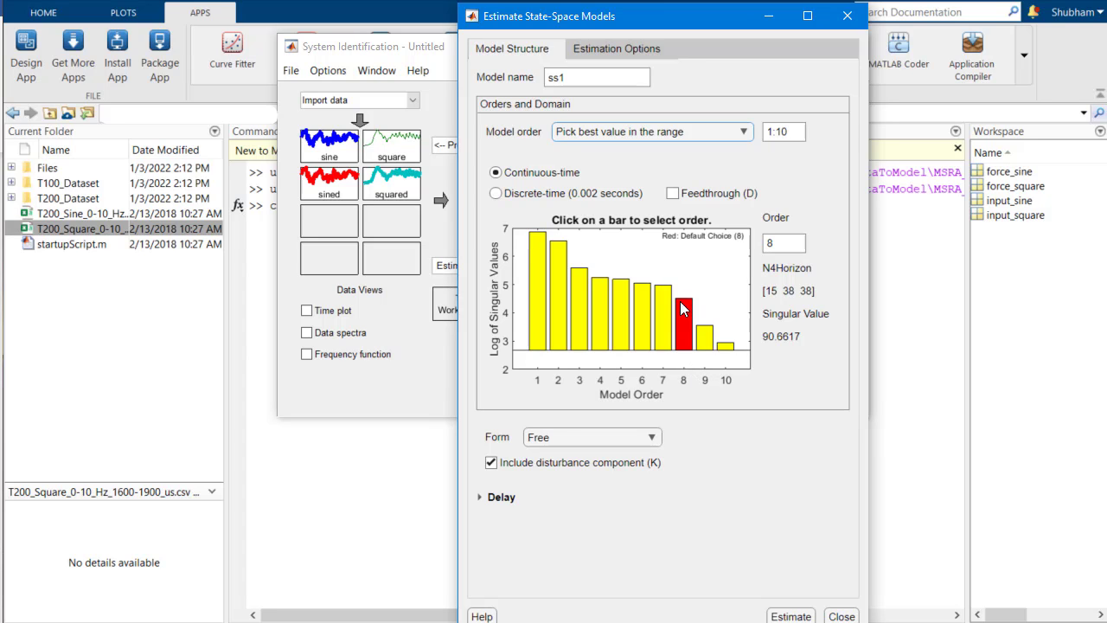
{"action": "left_click", "coordinate": [791, 616]}
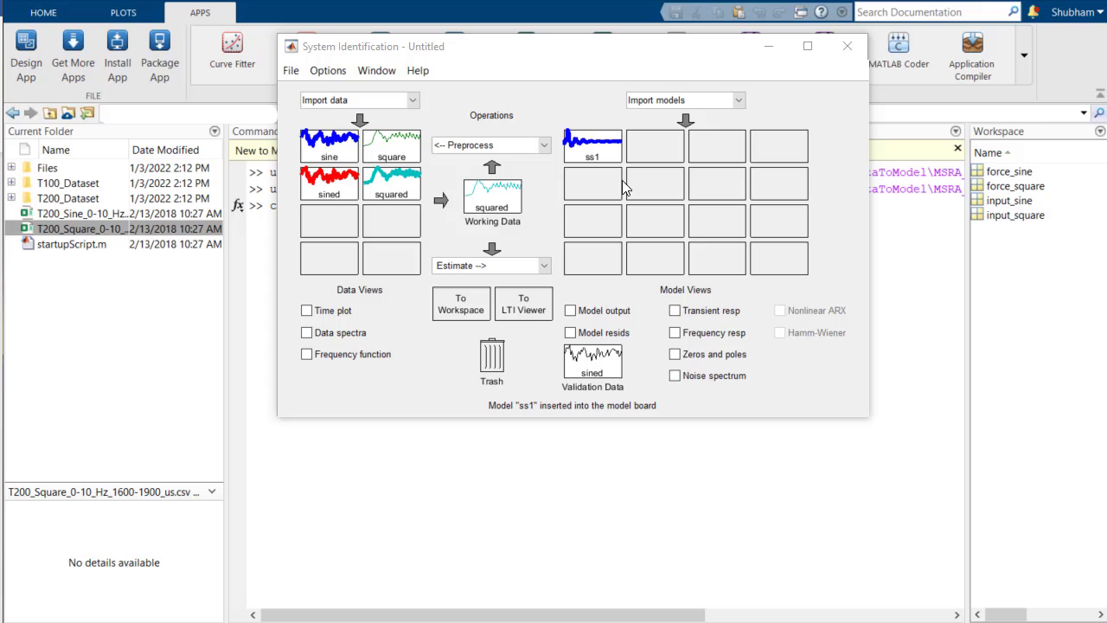
Step: Plot ss1's simulated output against the sined data (77.52 fit), maximized and zoomed in around 9 s
{"action": "left_click", "coordinate": [570, 310]}
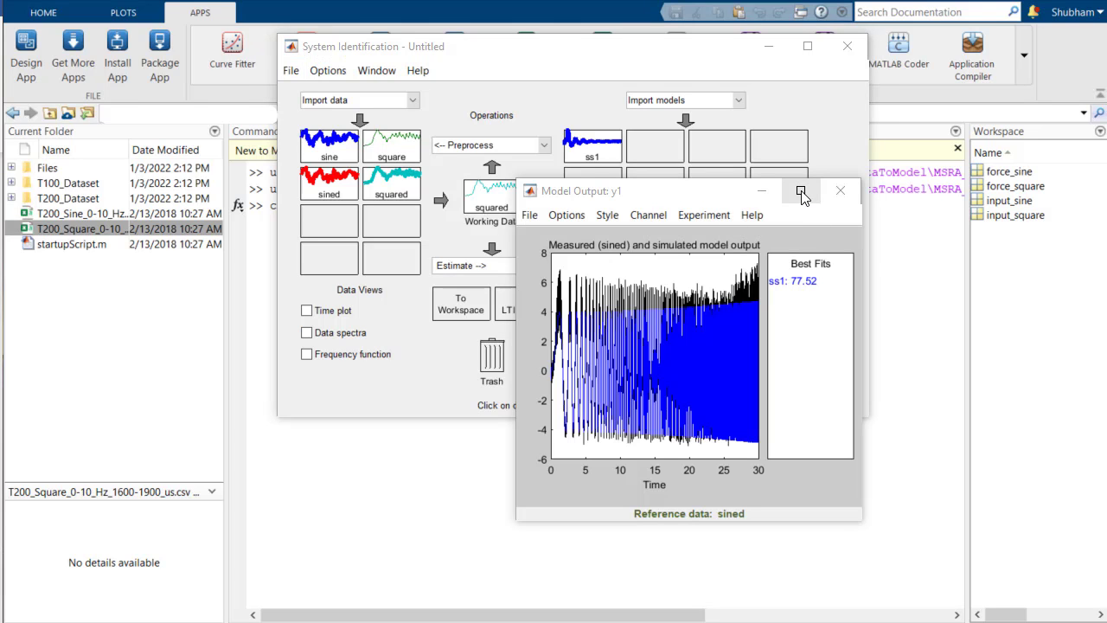
{"action": "left_click", "coordinate": [801, 191]}
{"action": "scroll", "coordinate": [400, 284], "scroll_direction": "up", "scroll_amount": 5}
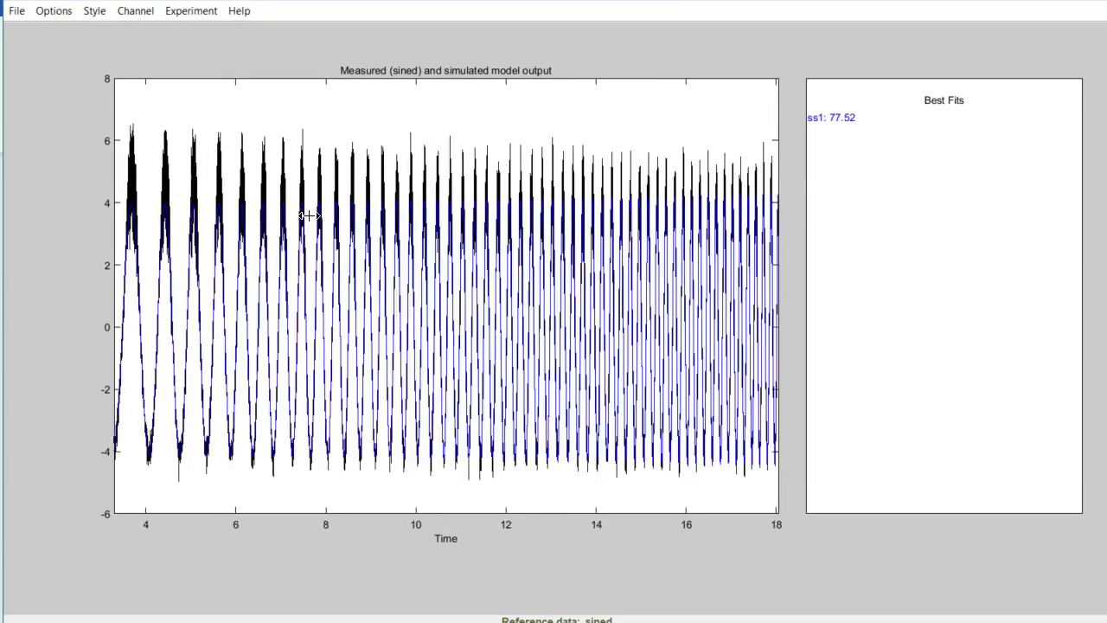
{"action": "scroll", "coordinate": [413, 210], "scroll_direction": "up", "scroll_amount": 5}
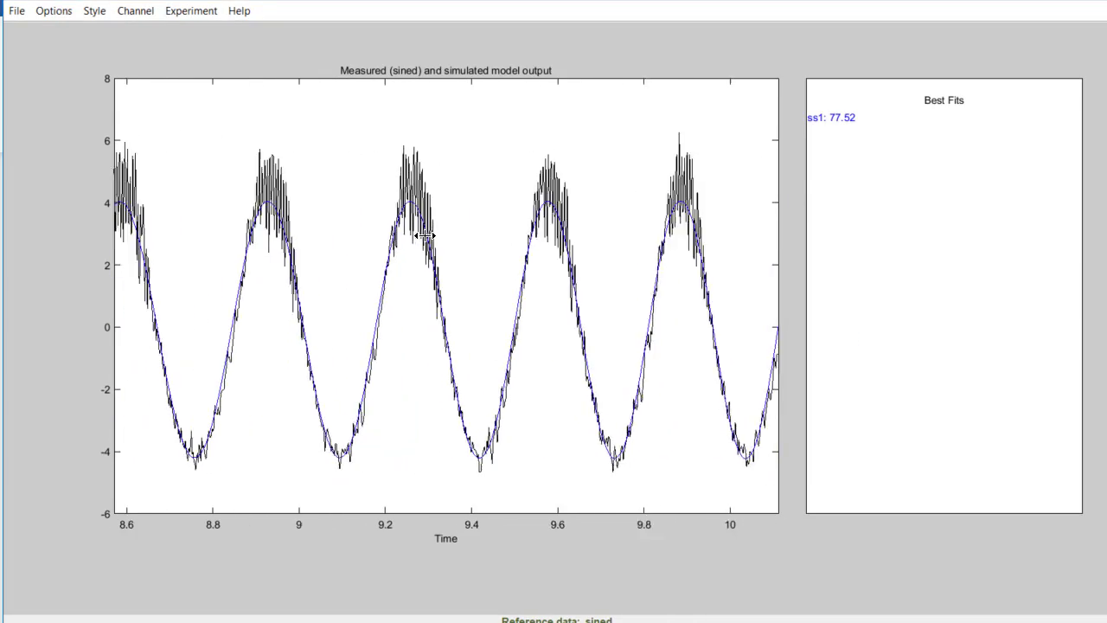
Step: Open the Filter tool on the sine data and switch its periodogram to frequency in Hz
{"action": "scroll", "coordinate": [376, 283], "scroll_direction": "up", "scroll_amount": 1}
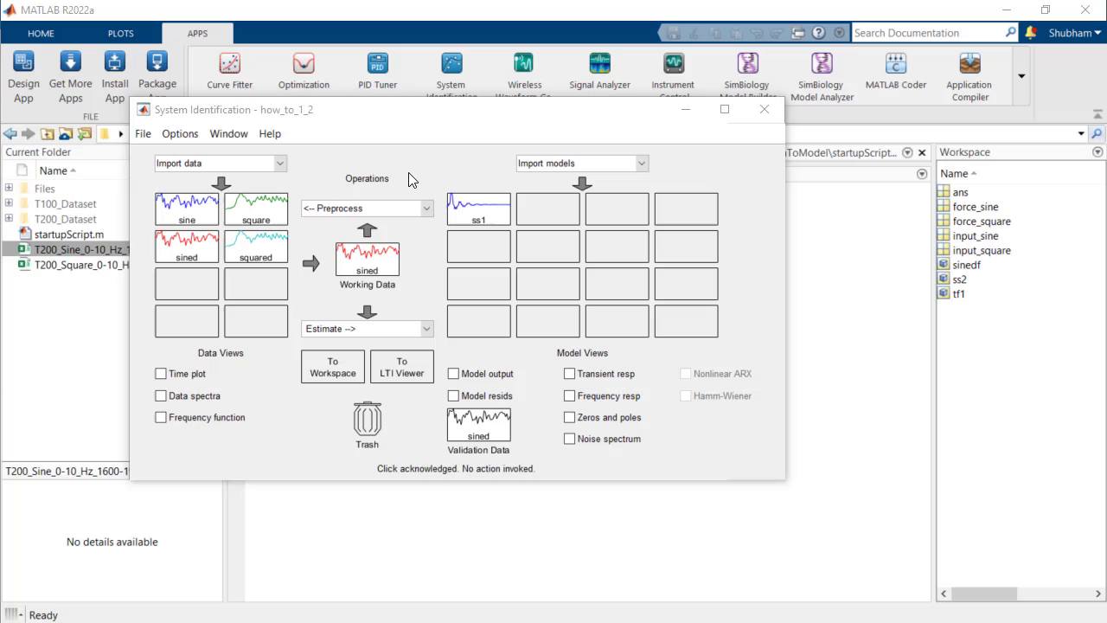
{"action": "left_click", "coordinate": [427, 207]}
{"action": "left_click", "coordinate": [426, 221]}
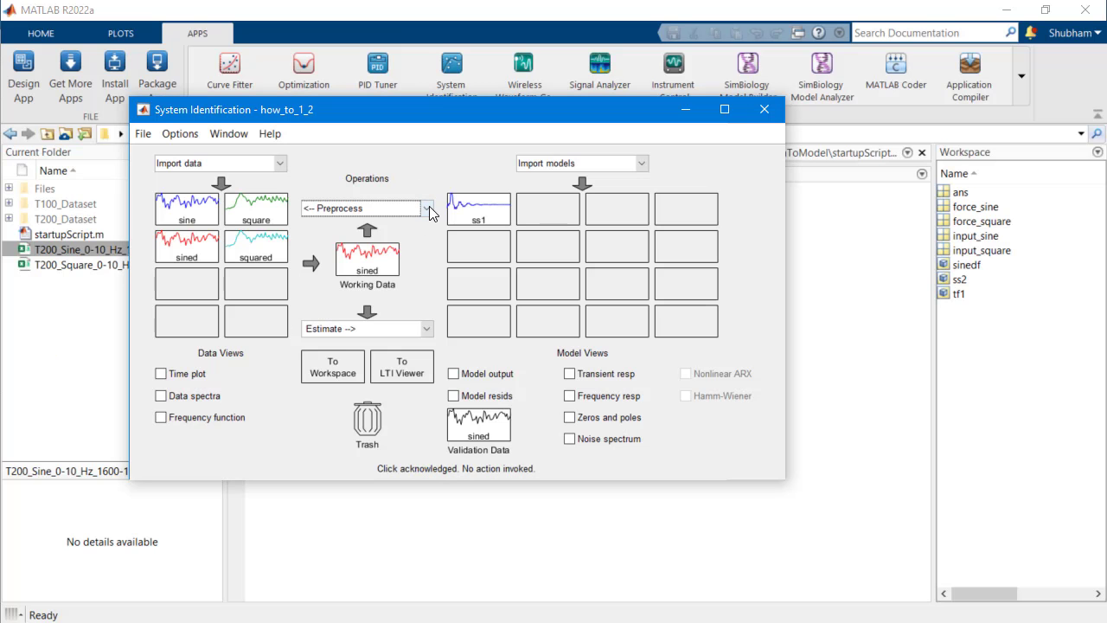
{"action": "left_click", "coordinate": [429, 209]}
{"action": "left_click", "coordinate": [339, 320]}
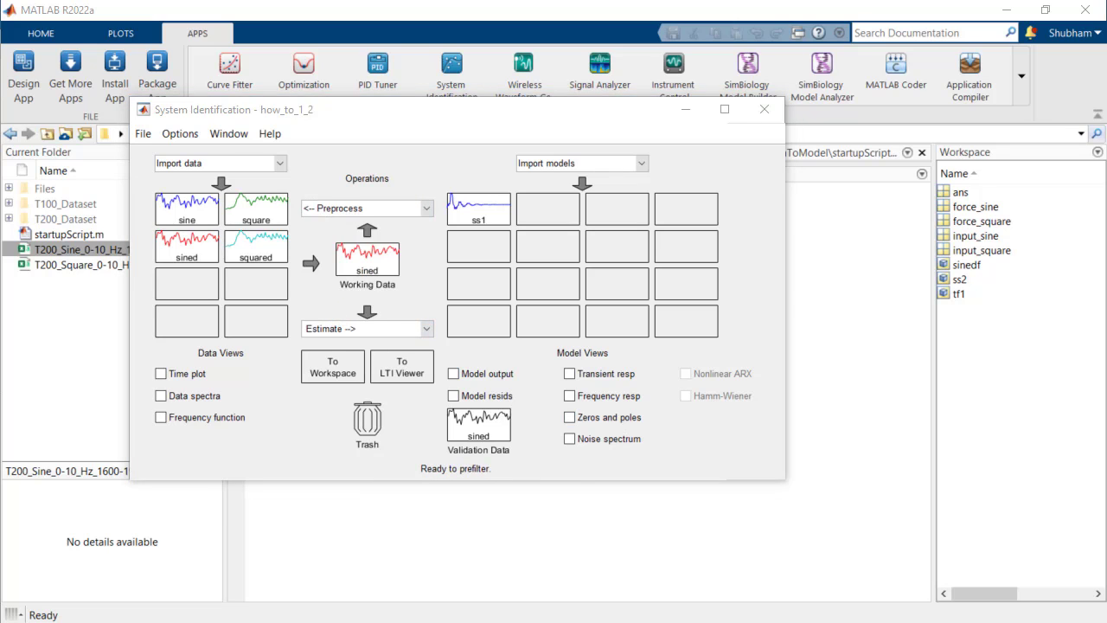
{"action": "left_click", "coordinate": [509, 167]}
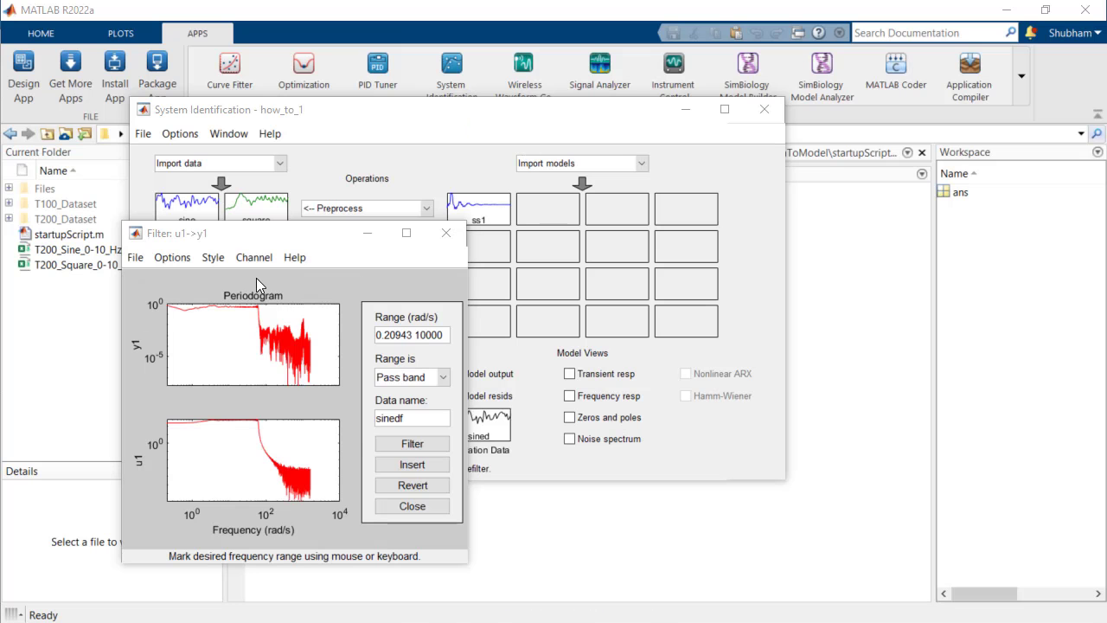
{"action": "left_click", "coordinate": [213, 257]}
{"action": "left_click", "coordinate": [234, 327]}
Step: Mark and type the sine data's pass-band limits, filter it, and insert the result as sinedf
{"action": "left_click_drag", "start_coordinate": [180, 312], "coordinate": [302, 378]}
{"action": "left_click_drag", "start_coordinate": [418, 335], "coordinate": [385, 336]}
{"action": "type", "text": "031245"}
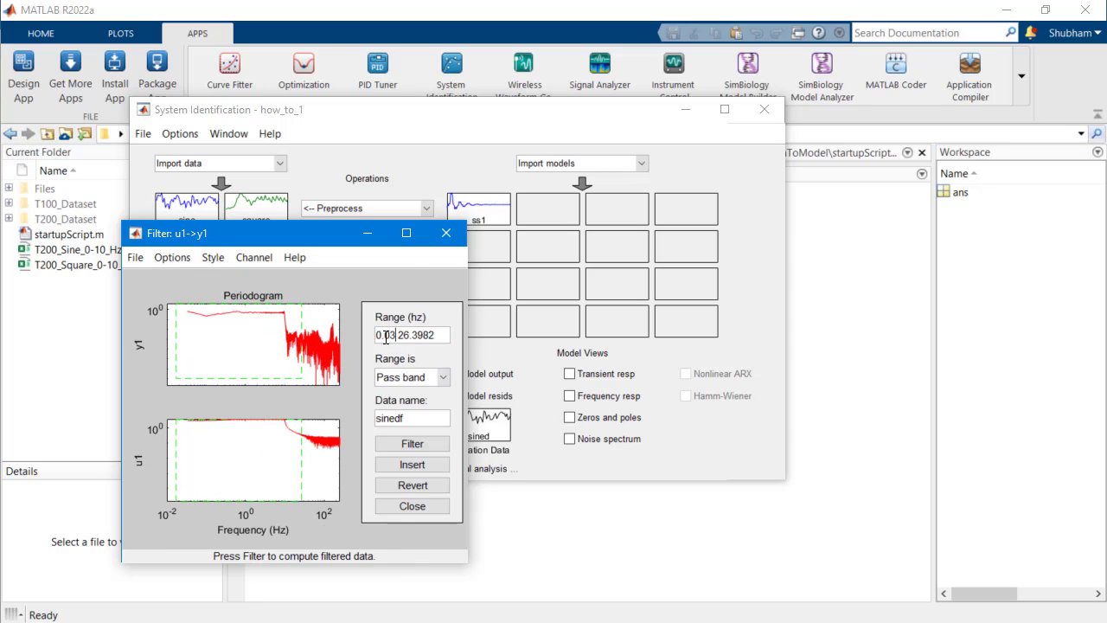
{"action": "key", "text": "End"}
{"action": "key", "text": "BackSpace"}
{"action": "key", "text": "BackSpace"}
{"action": "key", "text": "BackSpace"}
{"action": "key", "text": "BackSpace"}
{"action": "key", "text": "BackSpace"}
{"action": "type", "text": "1.30"}
{"action": "left_click", "coordinate": [415, 443]}
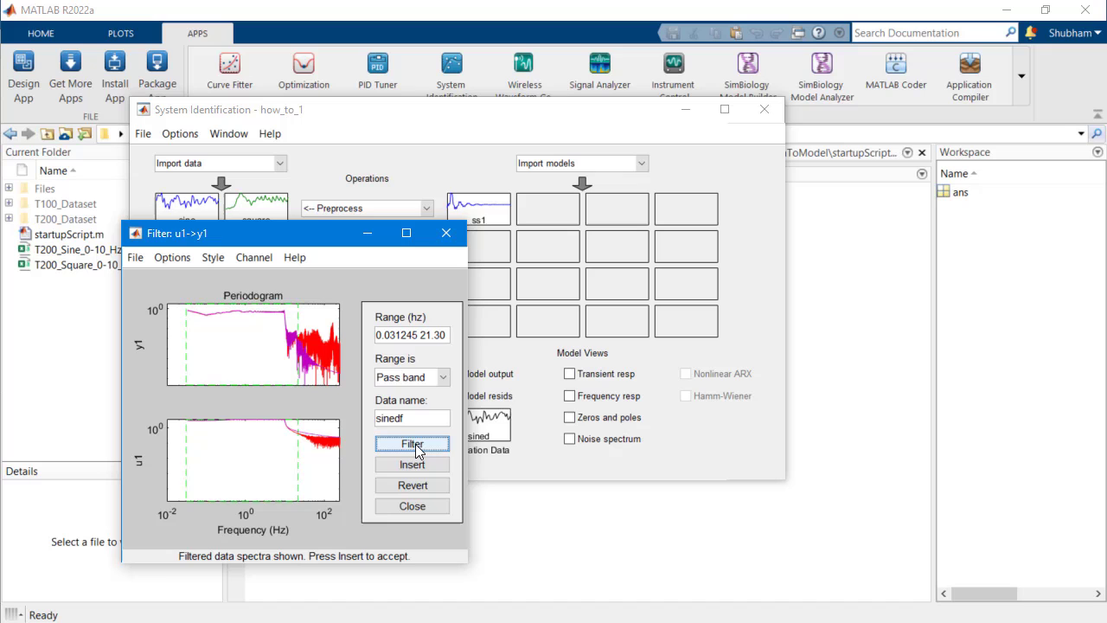
{"action": "left_click", "coordinate": [408, 464]}
{"action": "left_click", "coordinate": [405, 505]}
Step: Make squared the working data and band-pass filter it from 0.0326 to 22.62 Hz as squaredf
{"action": "left_click_drag", "start_coordinate": [256, 246], "coordinate": [370, 264]}
{"action": "left_click", "coordinate": [415, 208]}
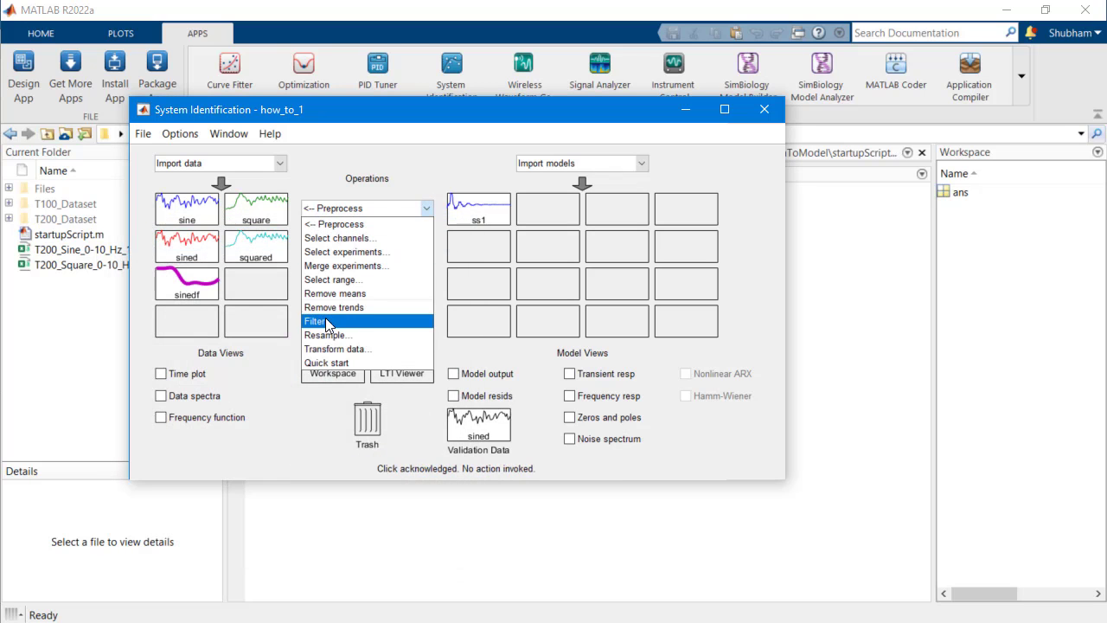
{"action": "left_click", "coordinate": [333, 319]}
{"action": "type", "text": "0.0326 22.62"}
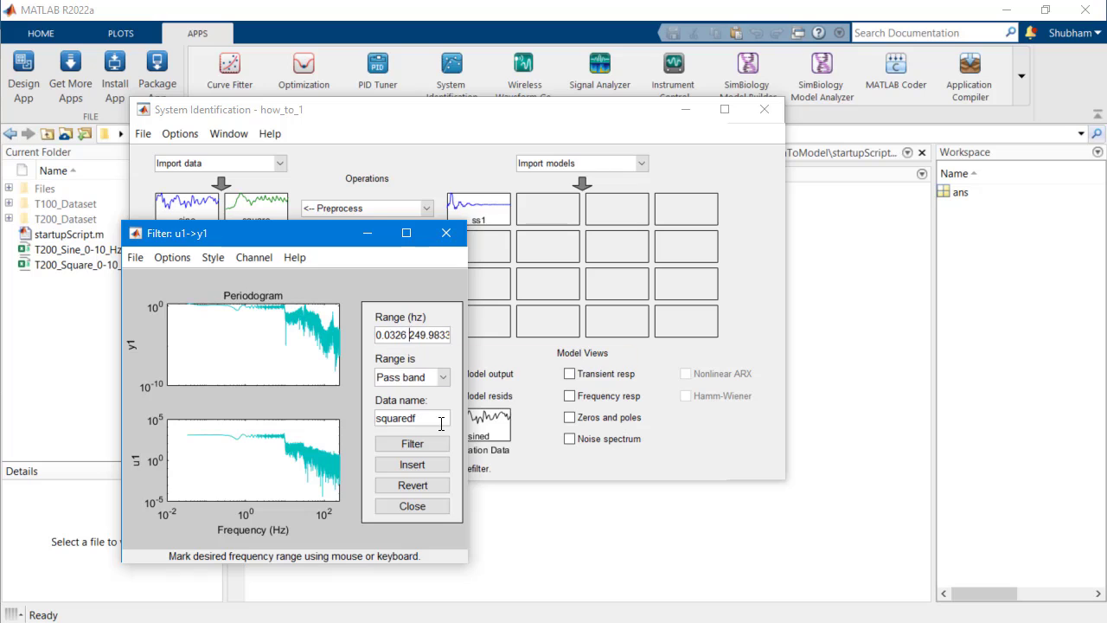
{"action": "left_click", "coordinate": [412, 444]}
{"action": "left_click", "coordinate": [412, 466]}
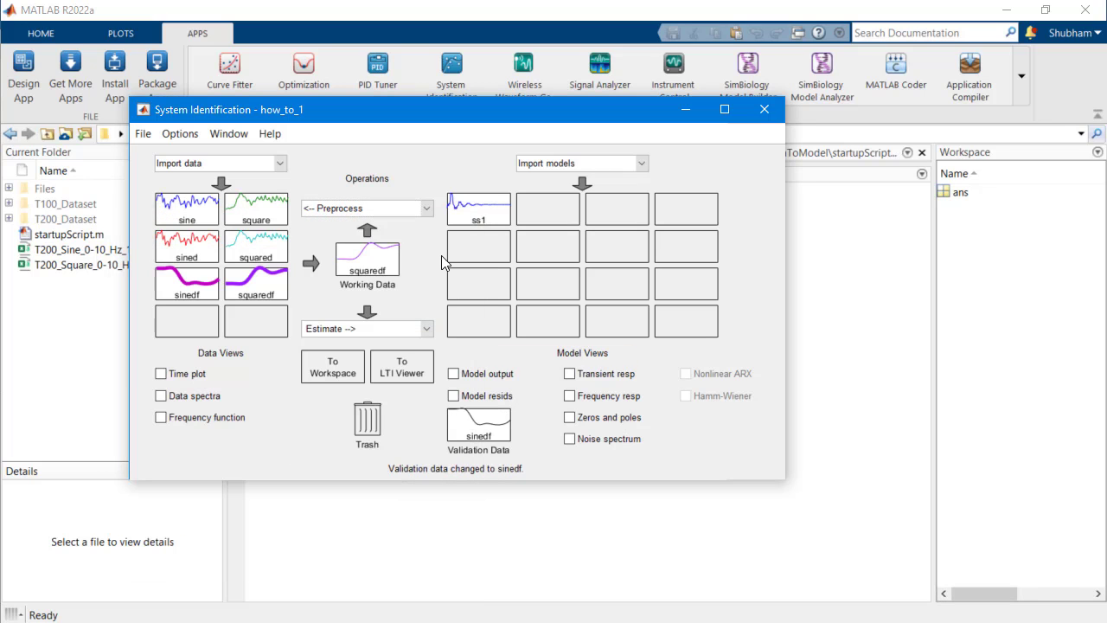
Step: Estimate state-space model ss2 on squaredf, picking the best order from 1 to 10, and compare its output
{"action": "left_click", "coordinate": [430, 337]}
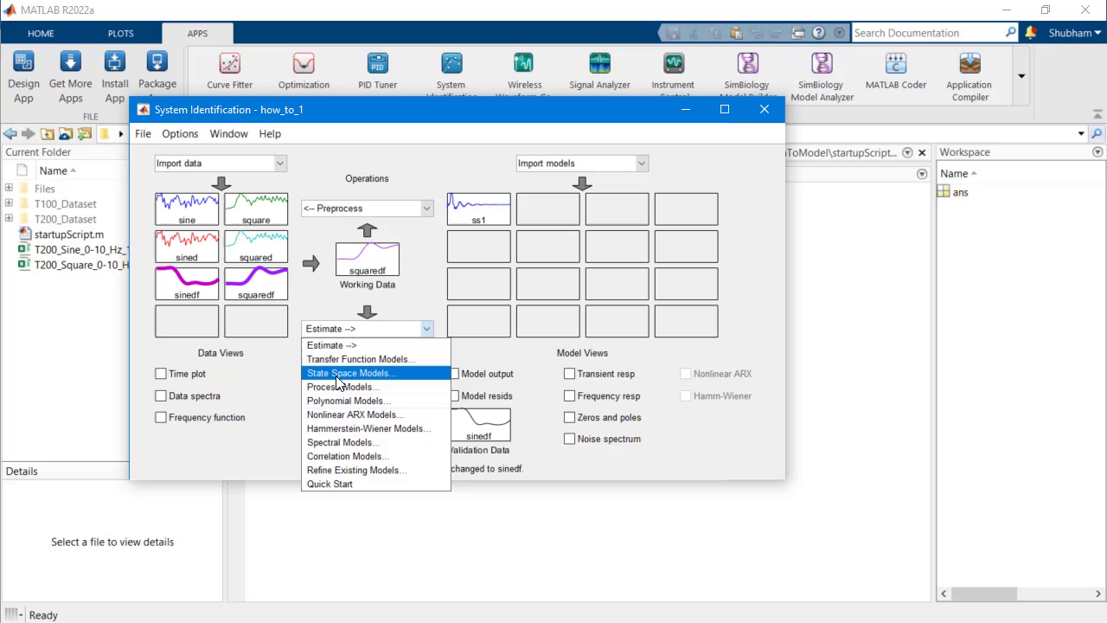
{"action": "left_click", "coordinate": [380, 373]}
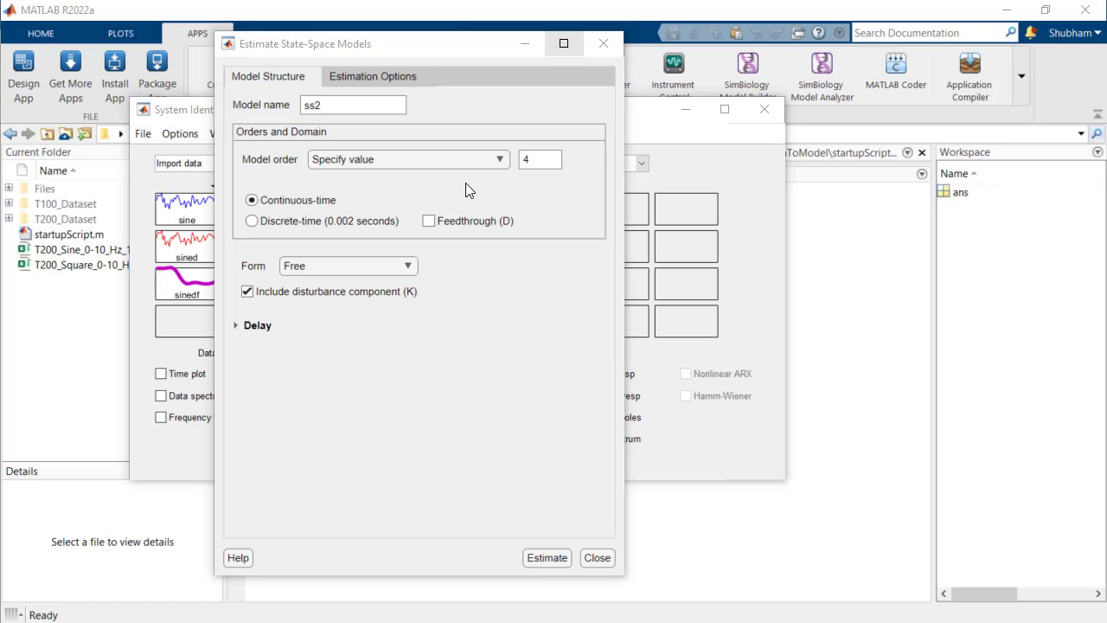
{"action": "left_click", "coordinate": [458, 160]}
{"action": "left_click", "coordinate": [448, 197]}
{"action": "left_click", "coordinate": [547, 557]}
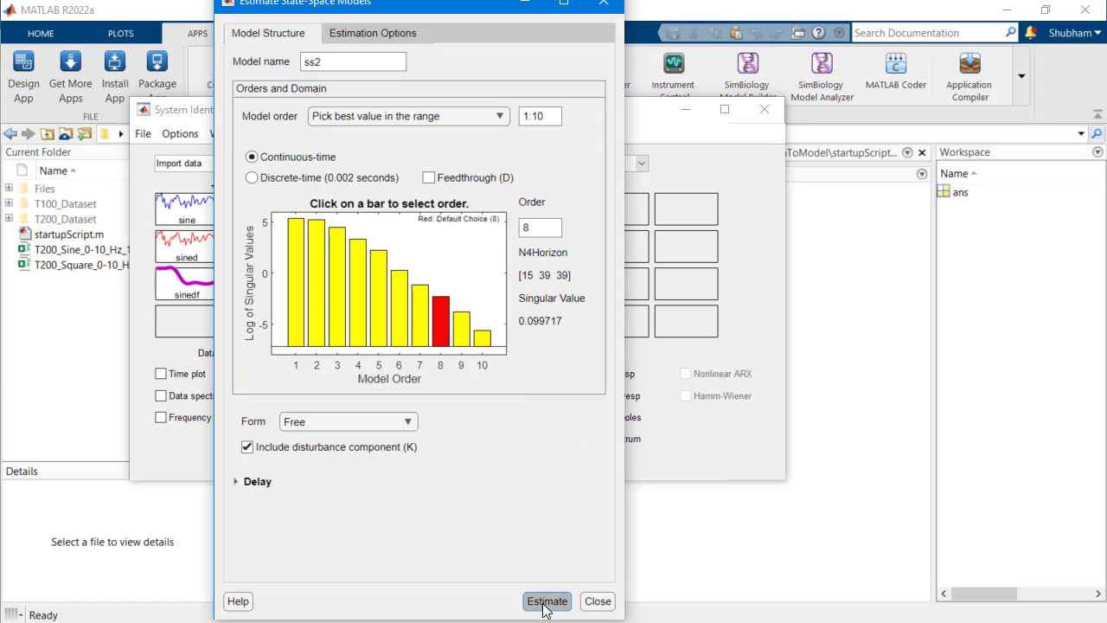
{"action": "left_click", "coordinate": [547, 557]}
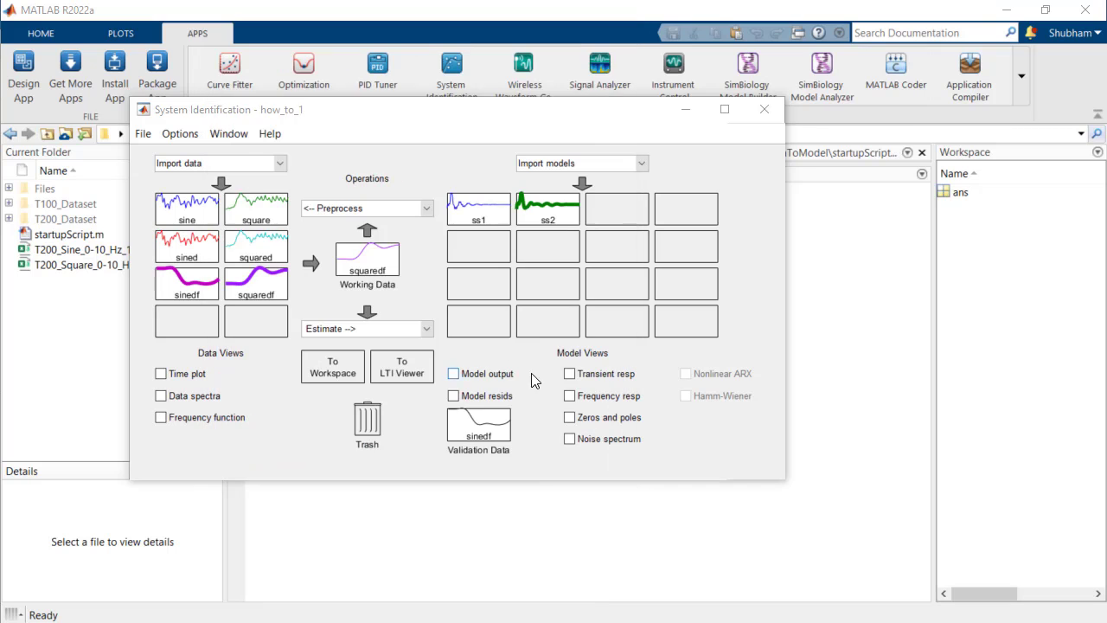
{"action": "left_click", "coordinate": [454, 374]}
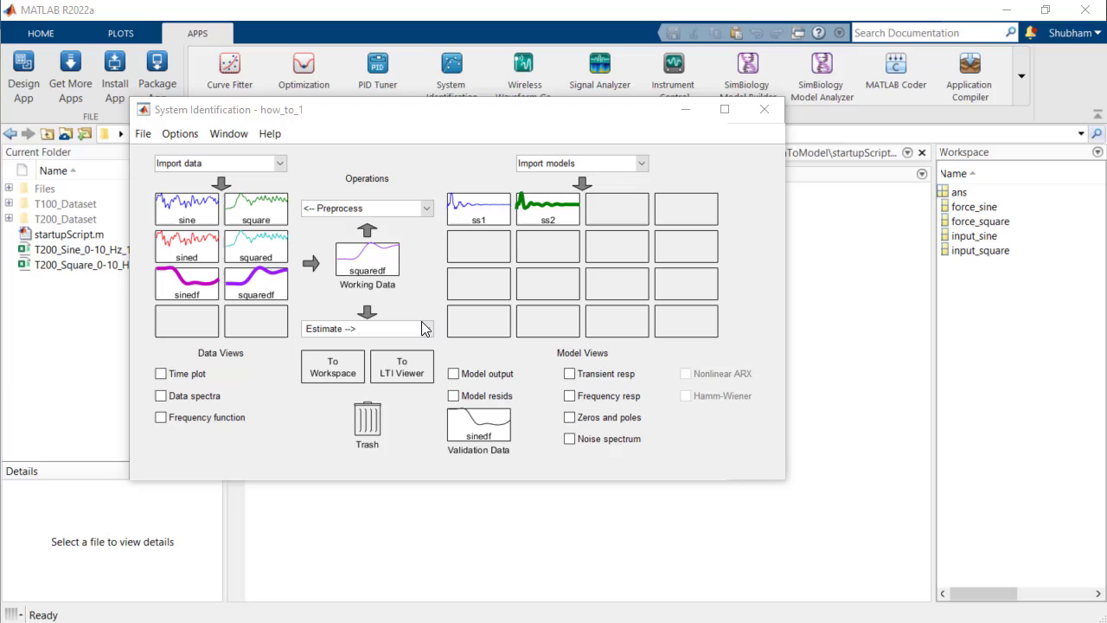
{"action": "left_click", "coordinate": [423, 327]}
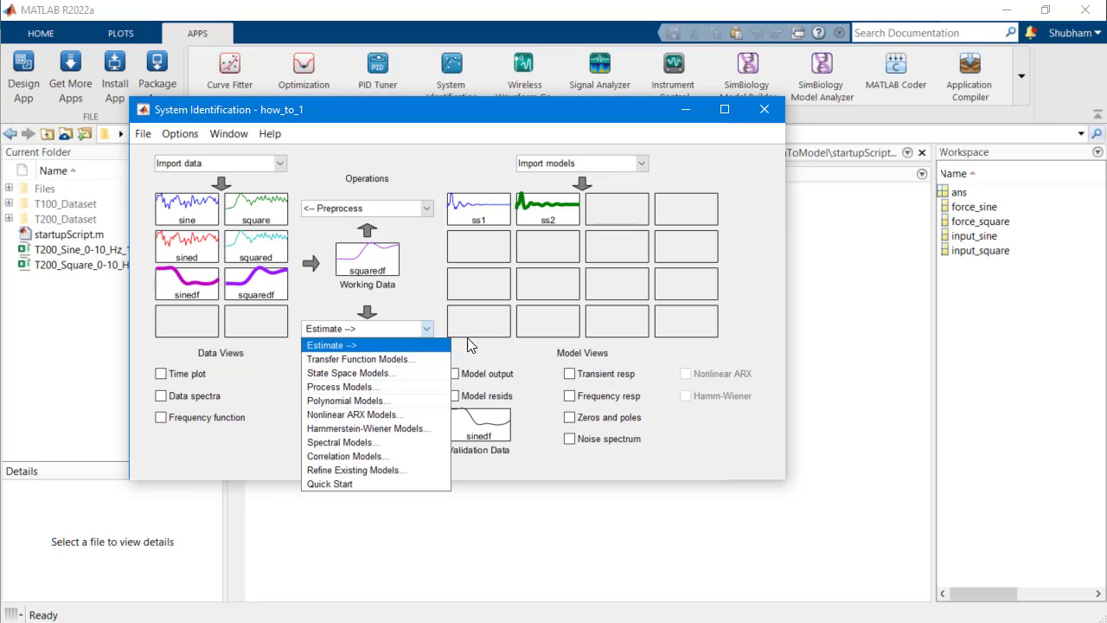
Step: Estimate transfer function tf1 with 2 poles and 1 zero
{"action": "left_click", "coordinate": [393, 359]}
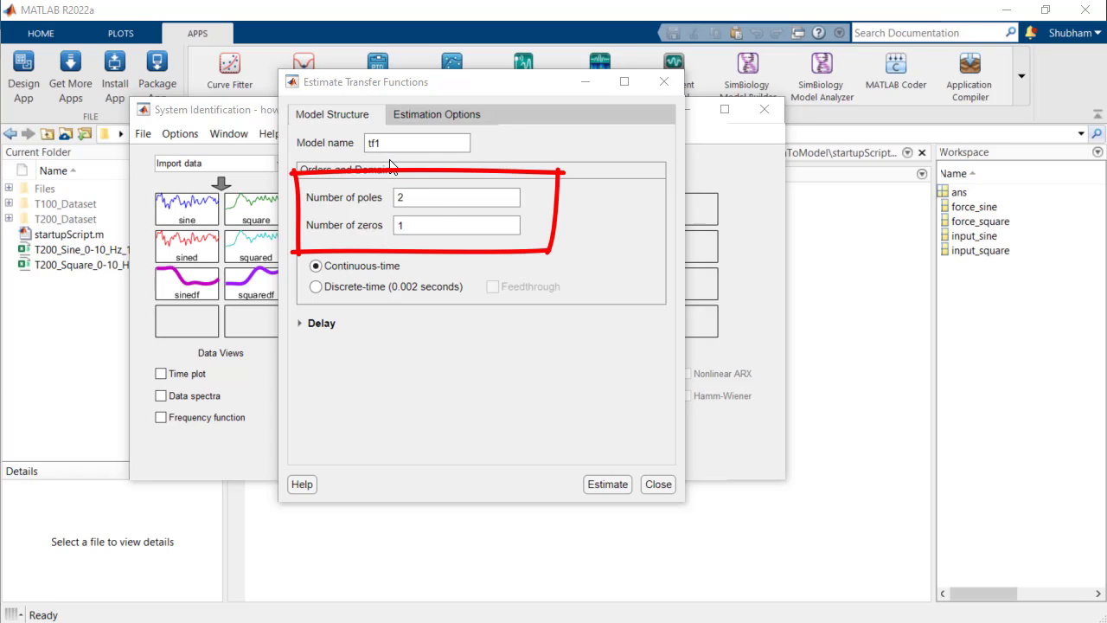
{"action": "left_click", "coordinate": [608, 484]}
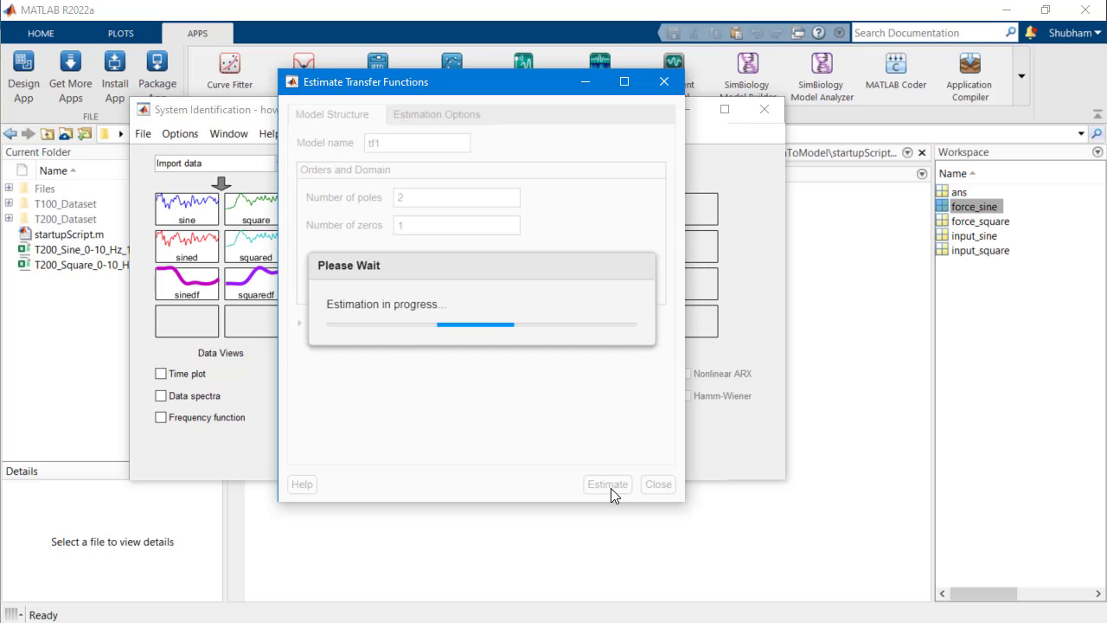
{"action": "left_click", "coordinate": [658, 485]}
Step: Compare tf1's simulated output with measured data (89.11 fit), zooming horizontally into roughly 8–14 s
{"action": "left_click", "coordinate": [453, 374]}
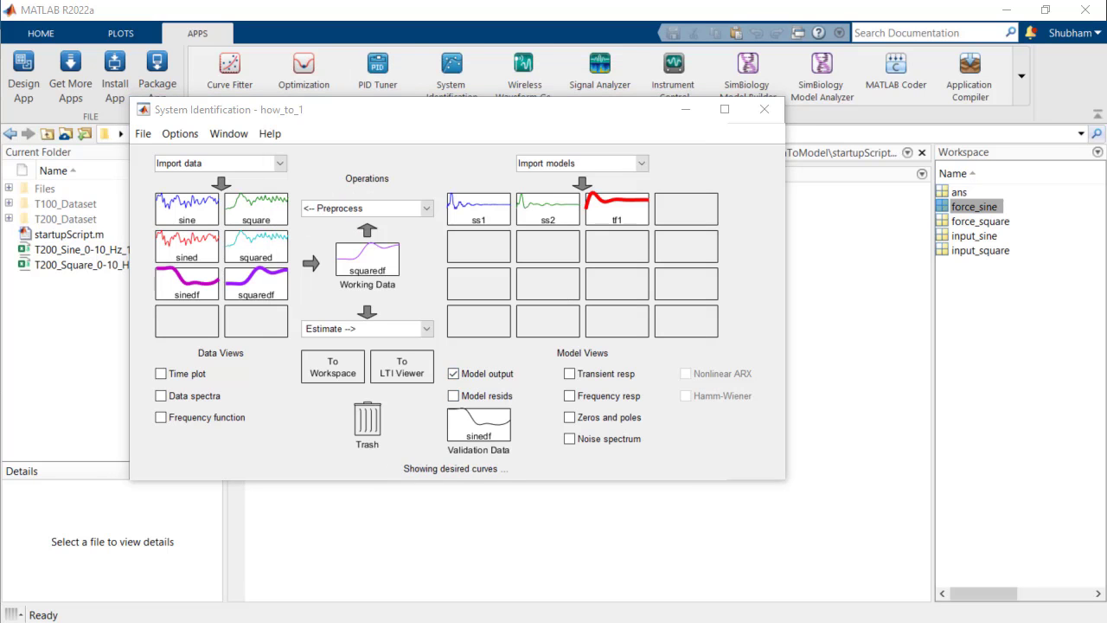
{"action": "right_click", "coordinate": [413, 259]}
{"action": "left_click", "coordinate": [441, 322]}
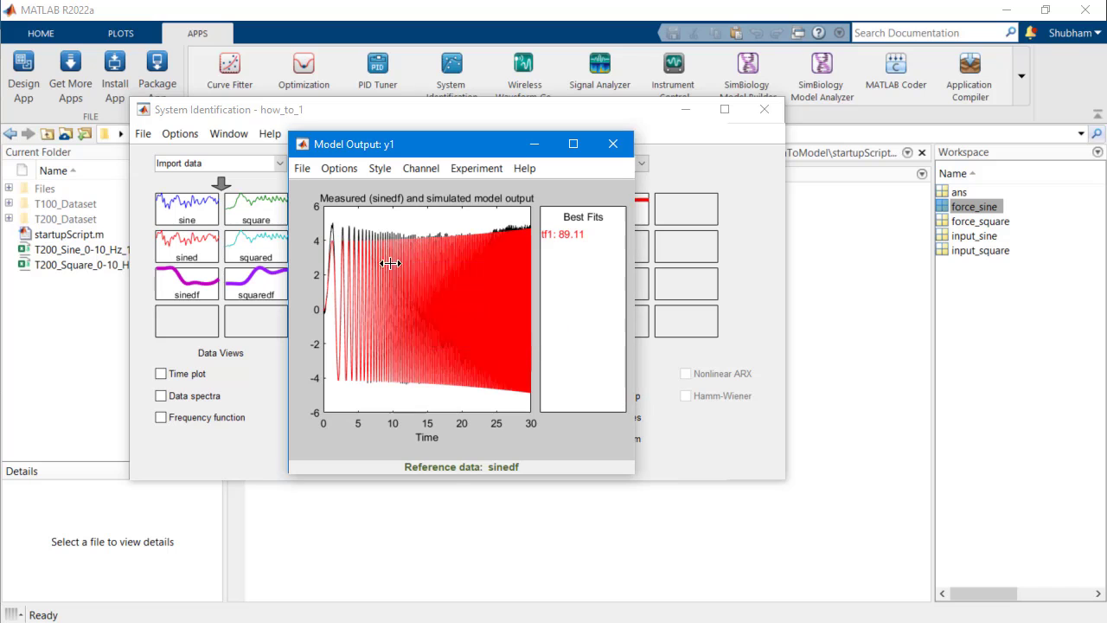
{"action": "left_click", "coordinate": [388, 262]}
{"action": "left_click", "coordinate": [408, 259]}
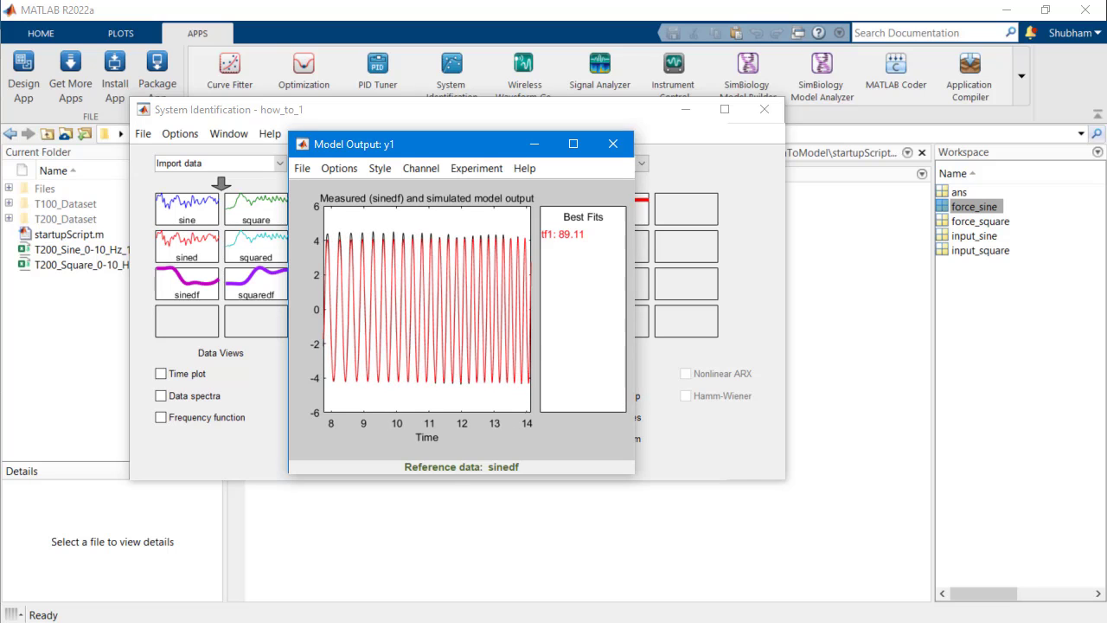
{"action": "left_click", "coordinate": [612, 144]}
Step: Drag tf1, then ss2, onto the To Workspace icon
{"action": "left_click_drag", "start_coordinate": [632, 217], "coordinate": [336, 369]}
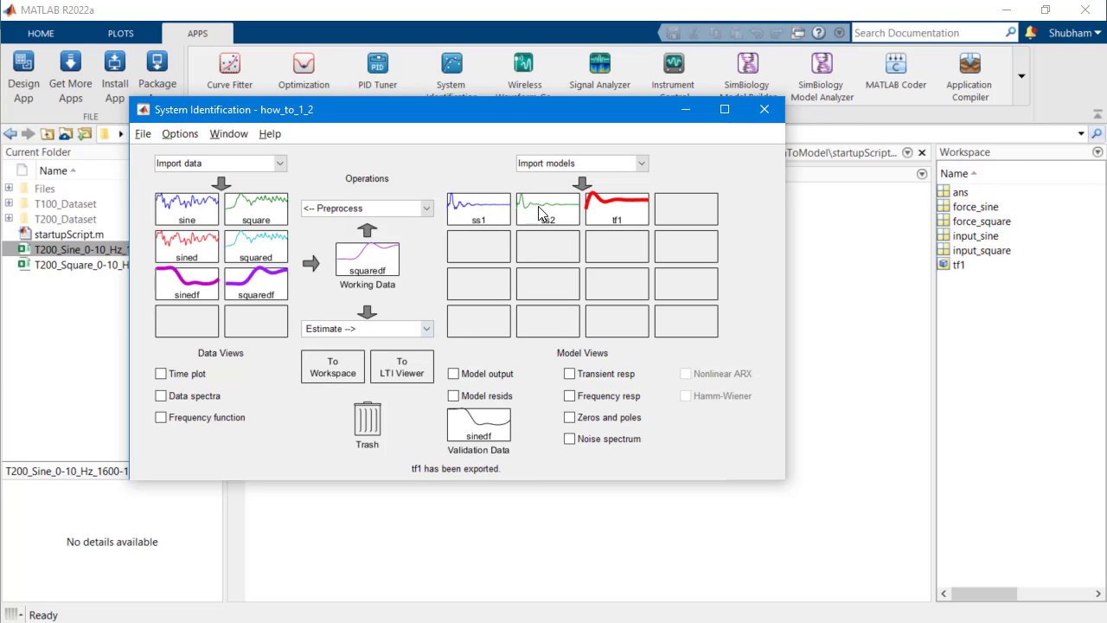
{"action": "left_click_drag", "start_coordinate": [539, 205], "coordinate": [328, 365]}
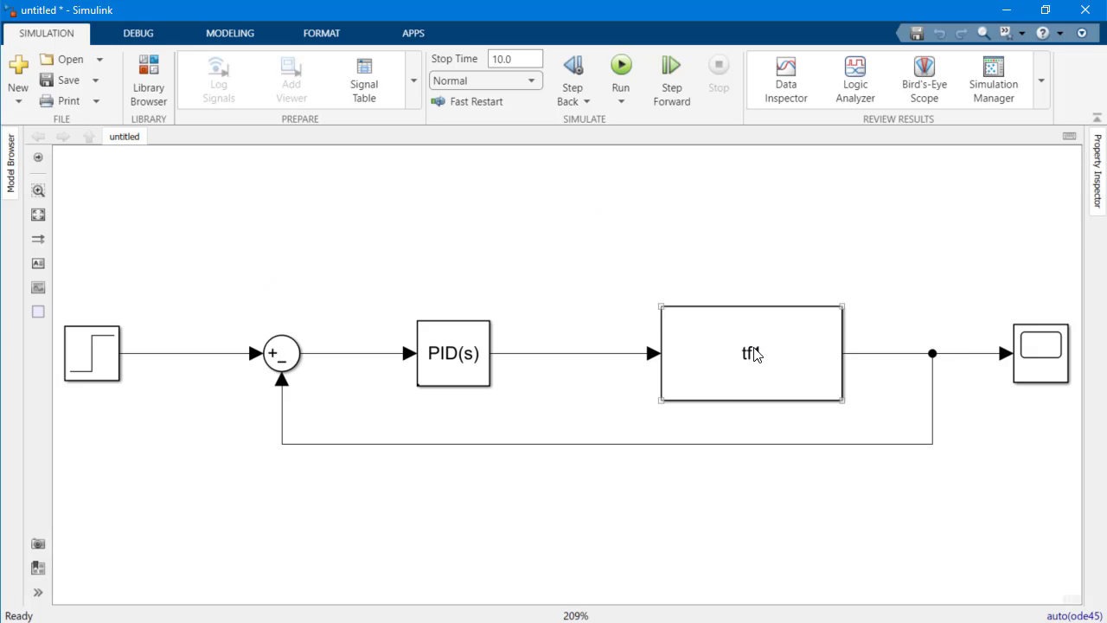
Step: Keep tf1 as the Idmodel block's model and simulate the PID loop without noise
{"action": "double_click", "coordinate": [760, 355]}
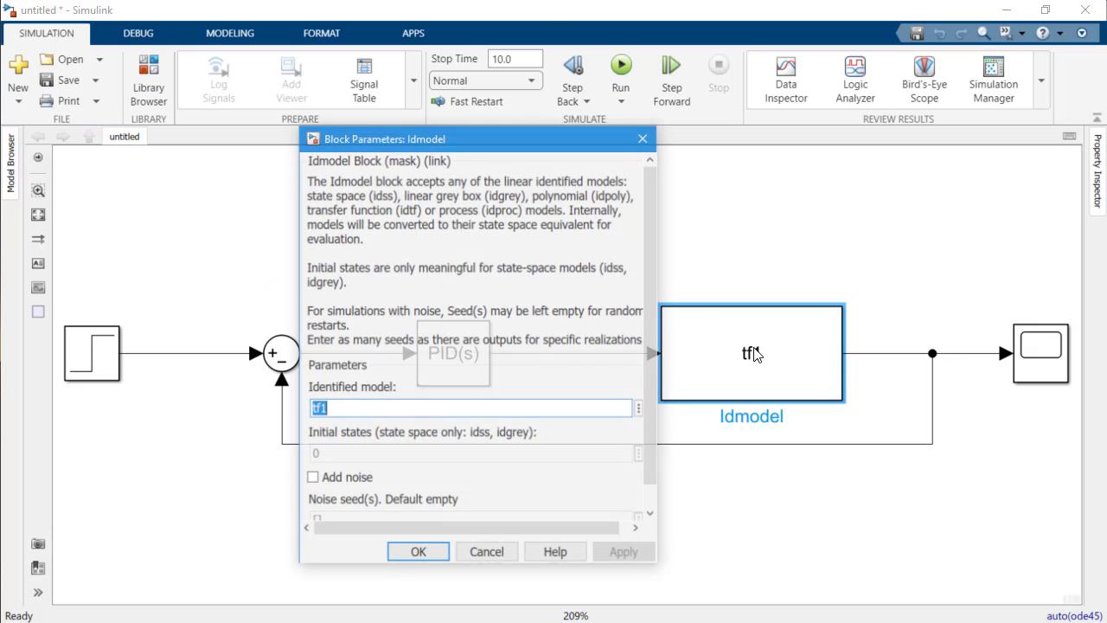
{"action": "left_click", "coordinate": [419, 554]}
{"action": "left_click", "coordinate": [622, 70]}
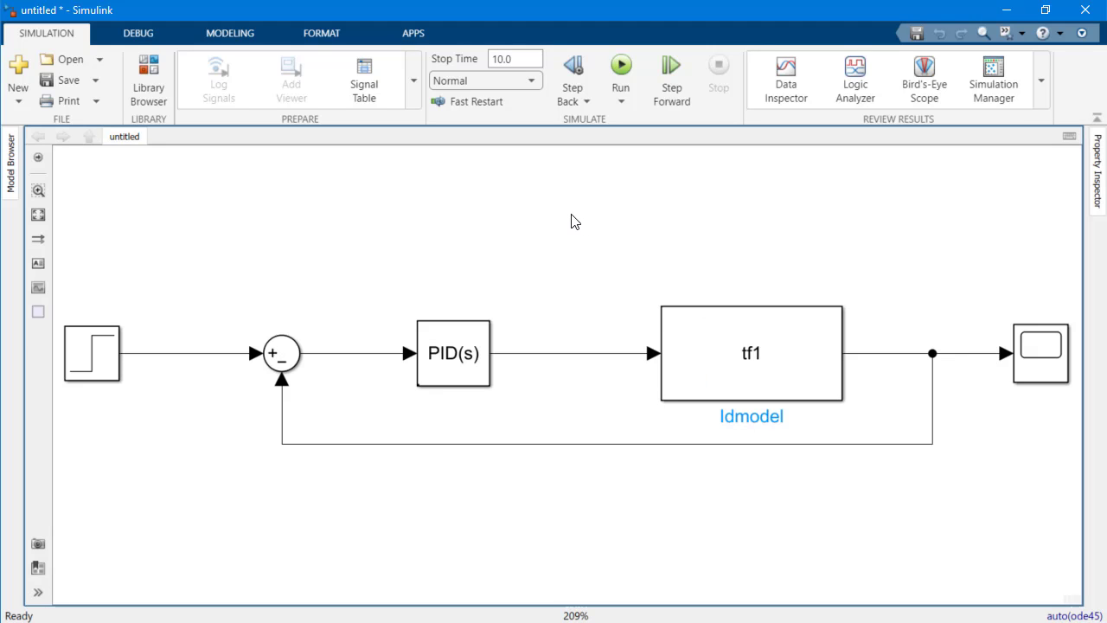
Step: Enable Add noise in the Idmodel block and rerun the loop for a noisy step response
{"action": "double_click", "coordinate": [683, 329]}
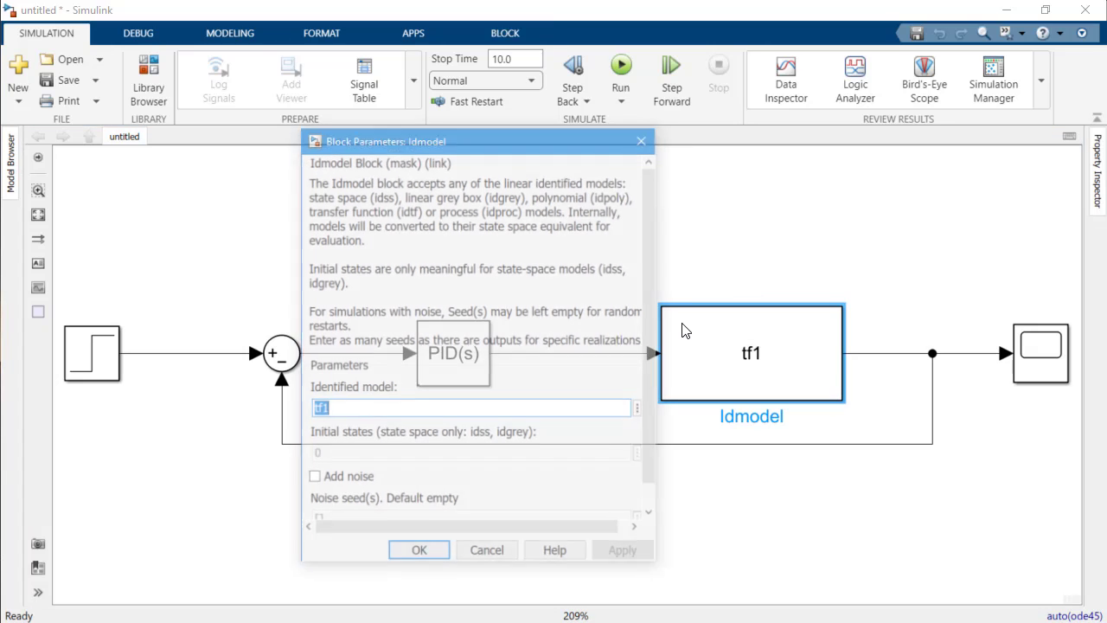
{"action": "left_click", "coordinate": [334, 483]}
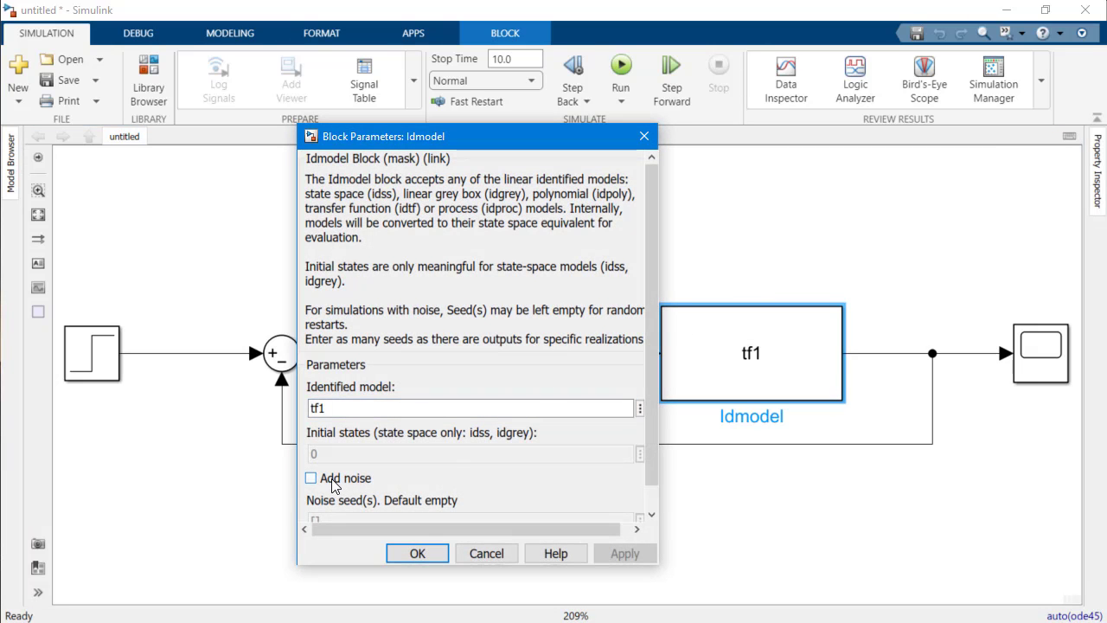
{"action": "left_click", "coordinate": [417, 554]}
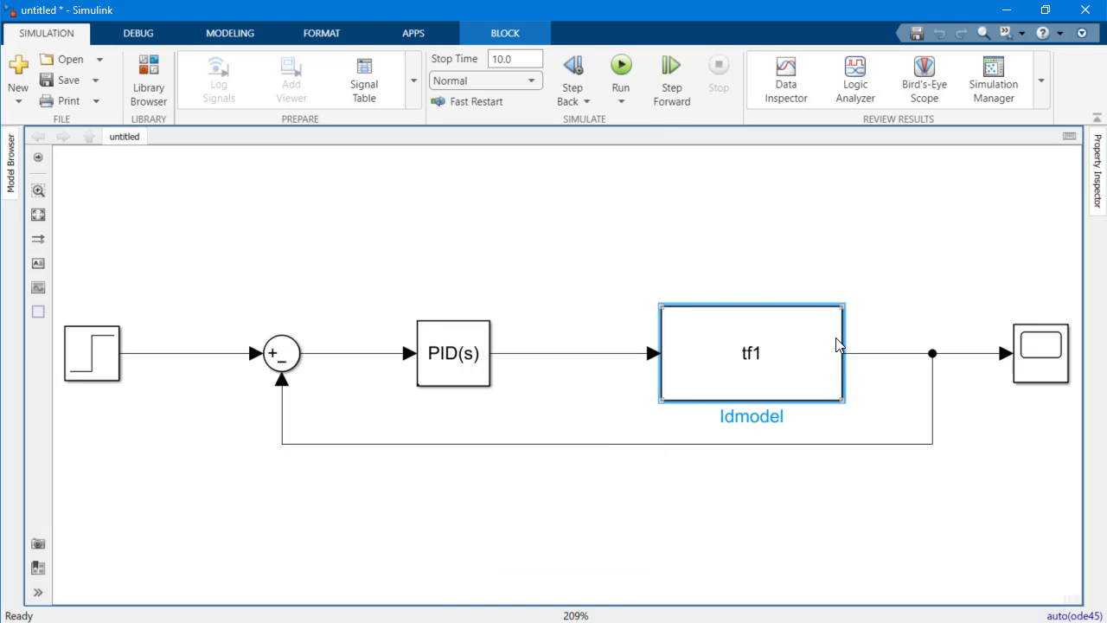
{"action": "left_click", "coordinate": [588, 250]}
{"action": "left_click", "coordinate": [622, 69]}
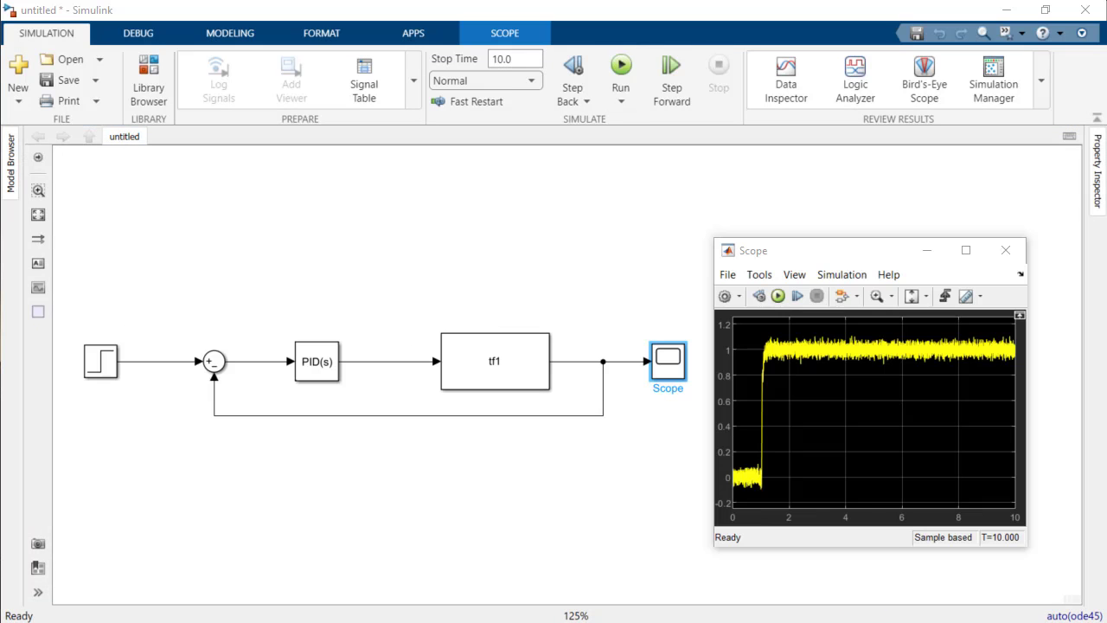